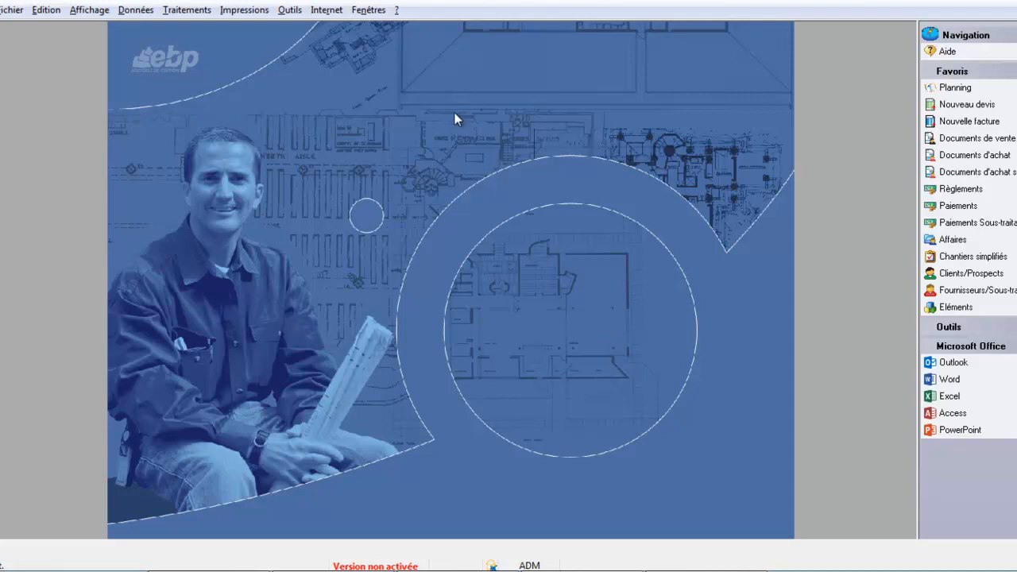
# Step: Review the alert periods and default letter templates in the Maintenance / SAV options
pyautogui.click(290, 9)
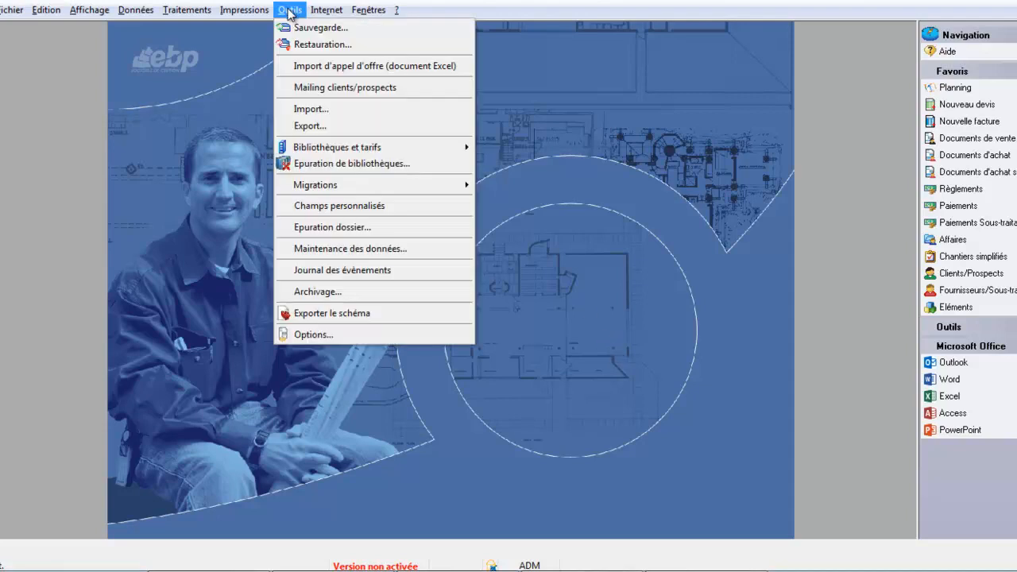
pyautogui.click(310, 335)
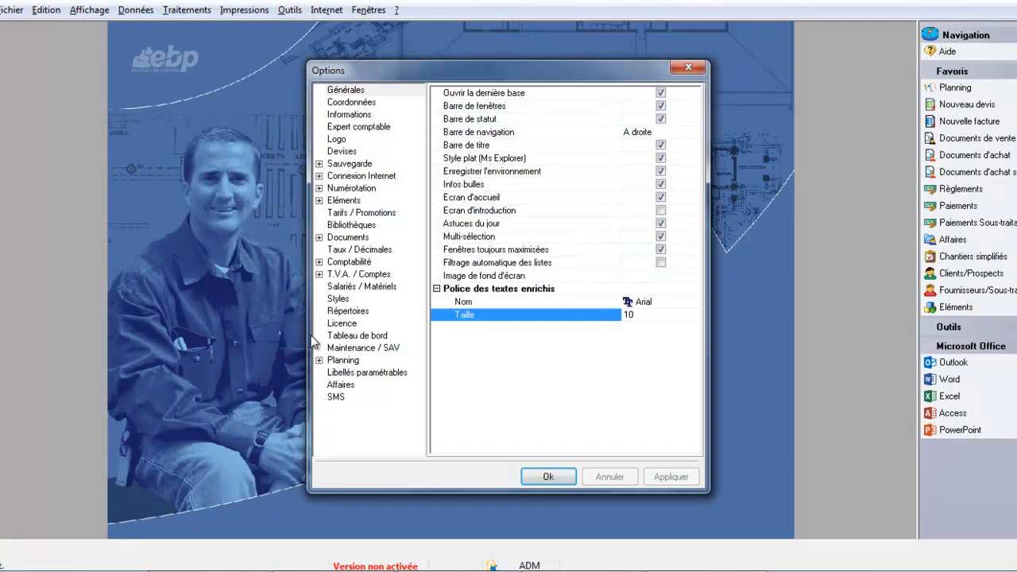
pyautogui.click(347, 350)
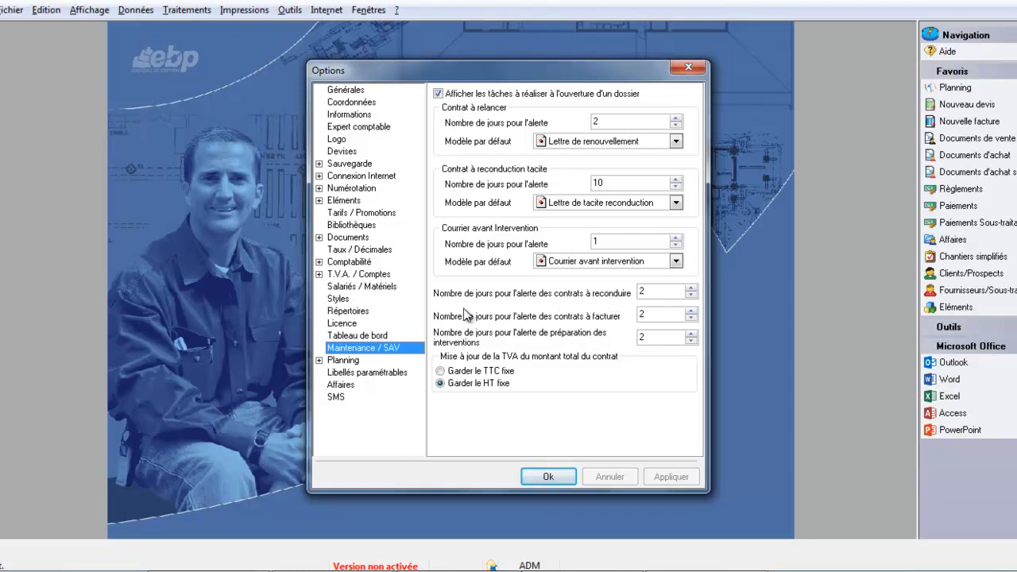
# Step: Review the labels and colours of the Planning appointment types (Type de RDV) and close the options
pyautogui.click(318, 361)
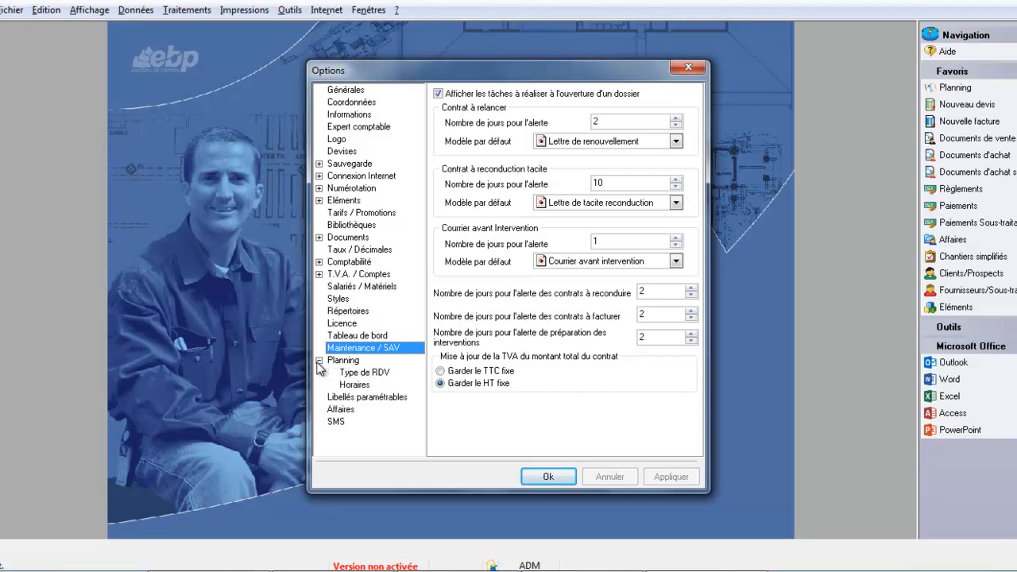
pyautogui.click(348, 375)
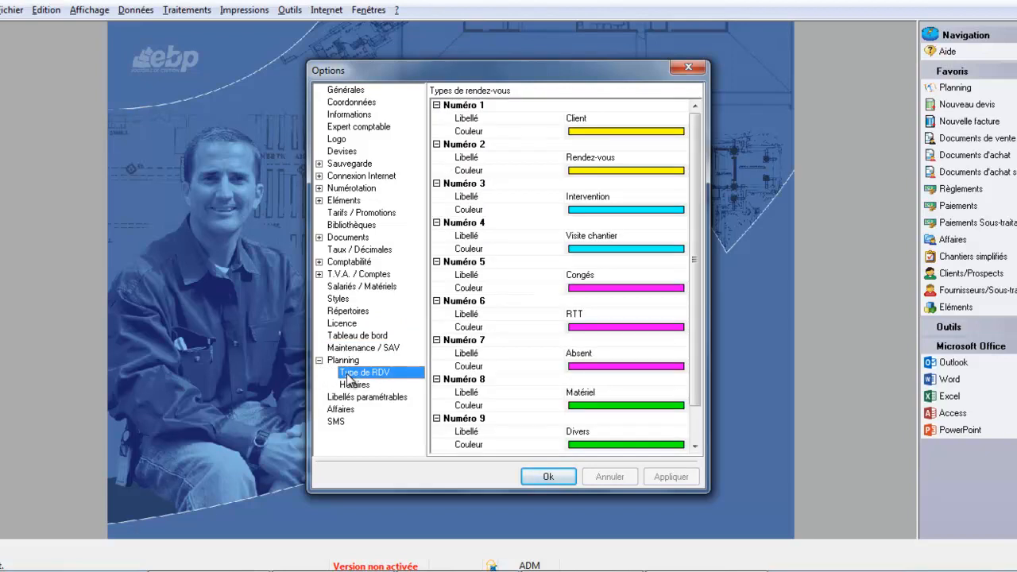
pyautogui.click(600, 200)
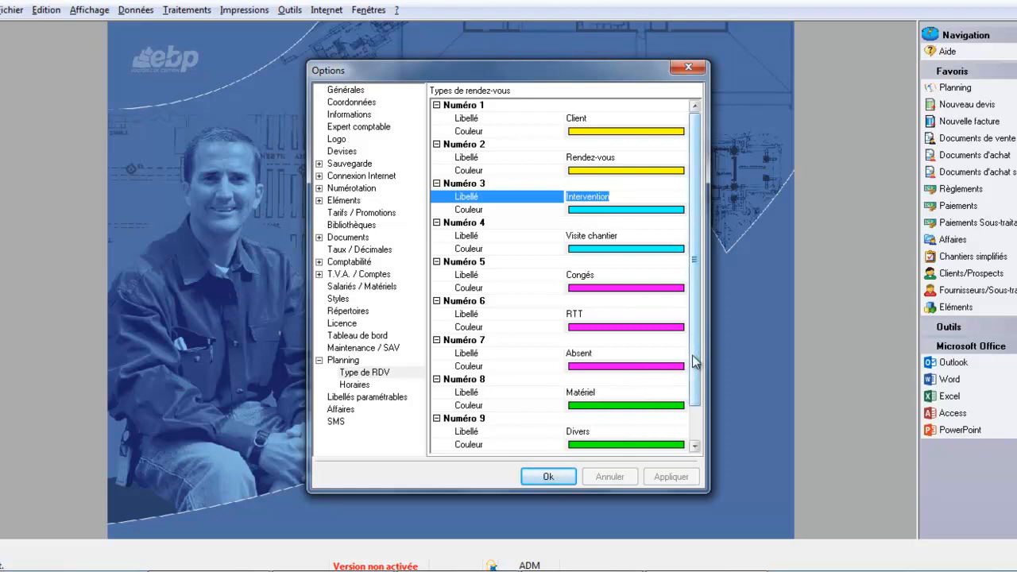
pyautogui.scroll(-1, 693, 361)
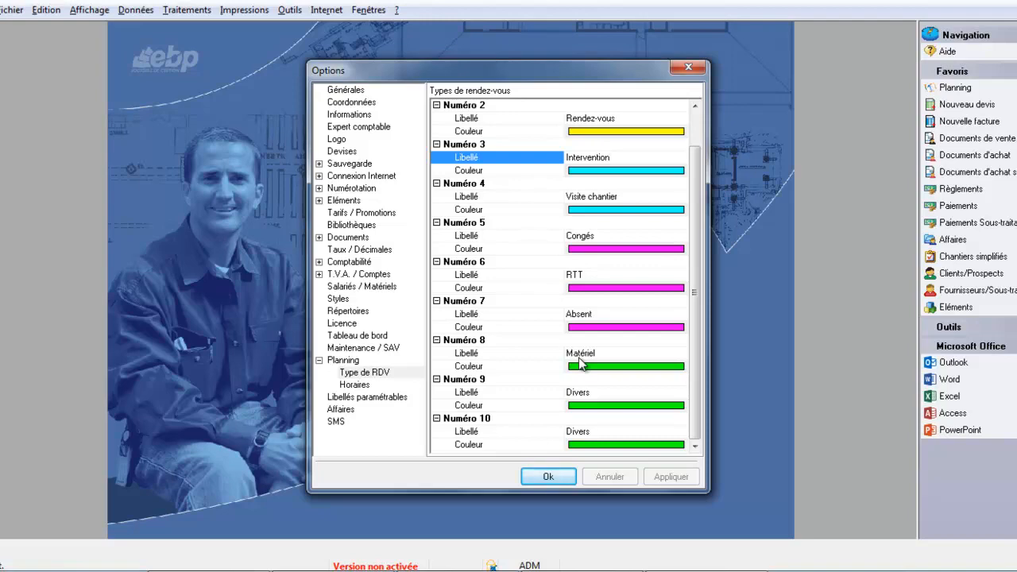
pyautogui.click(547, 479)
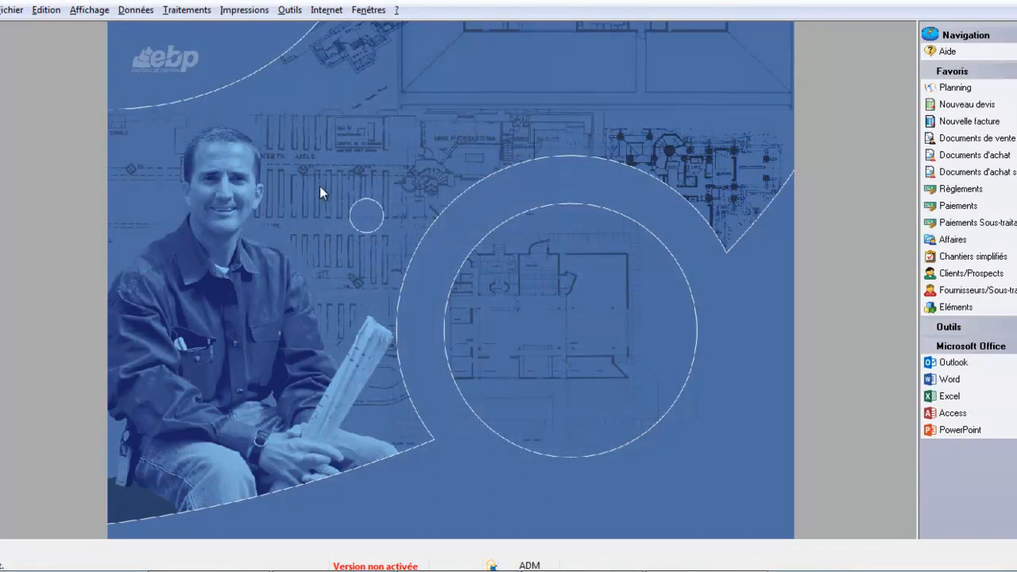
# Step: Examine the standard interventions "Intervention annuelle" and "Maintenance" in the Maintenance/S.A.V. data, and close their list
pyautogui.click(135, 11)
pyautogui.moveTo(137, 94)
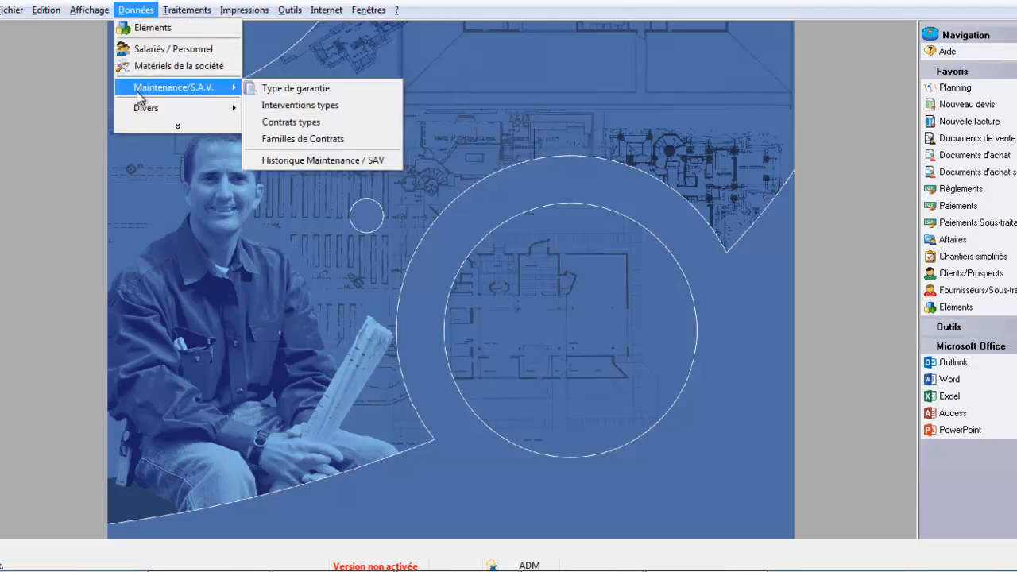
pyautogui.click(279, 106)
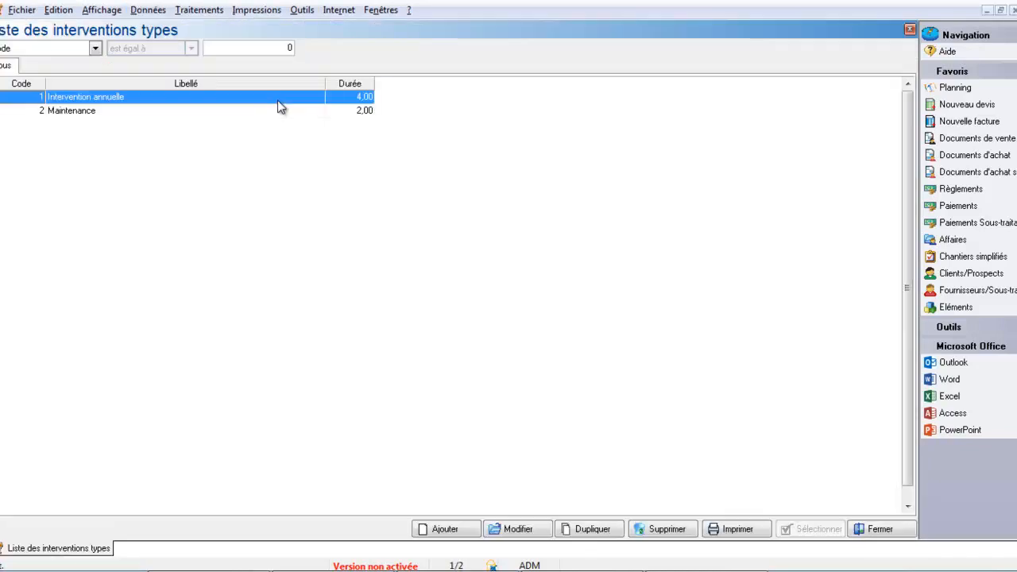
pyautogui.doubleClick(197, 98)
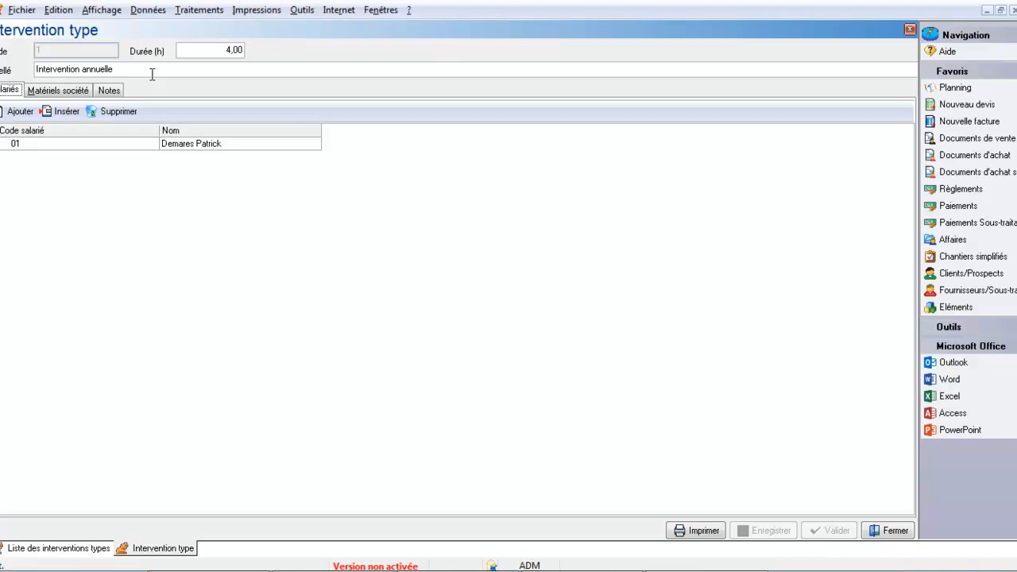
pyautogui.click(904, 534)
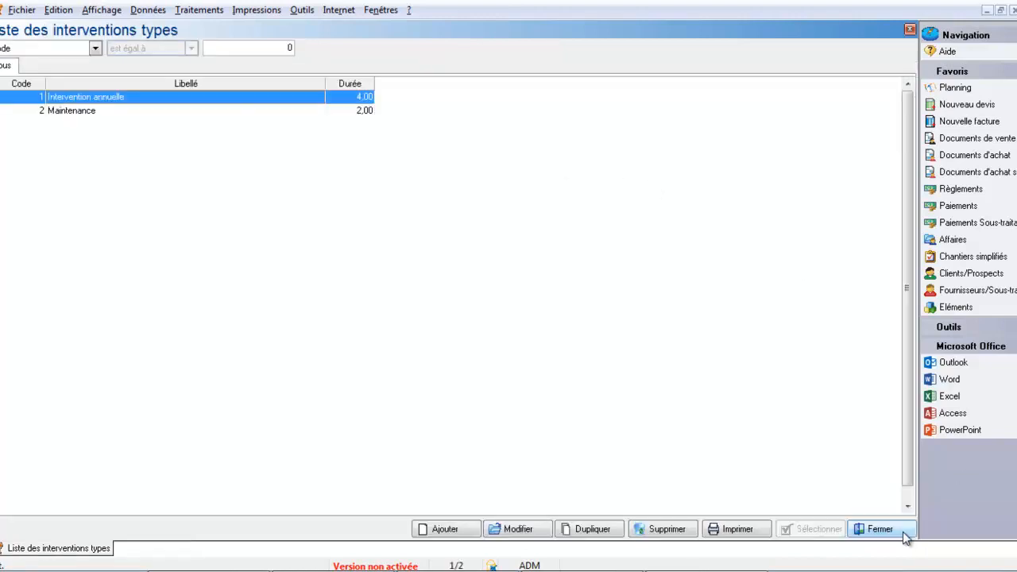
pyautogui.doubleClick(94, 111)
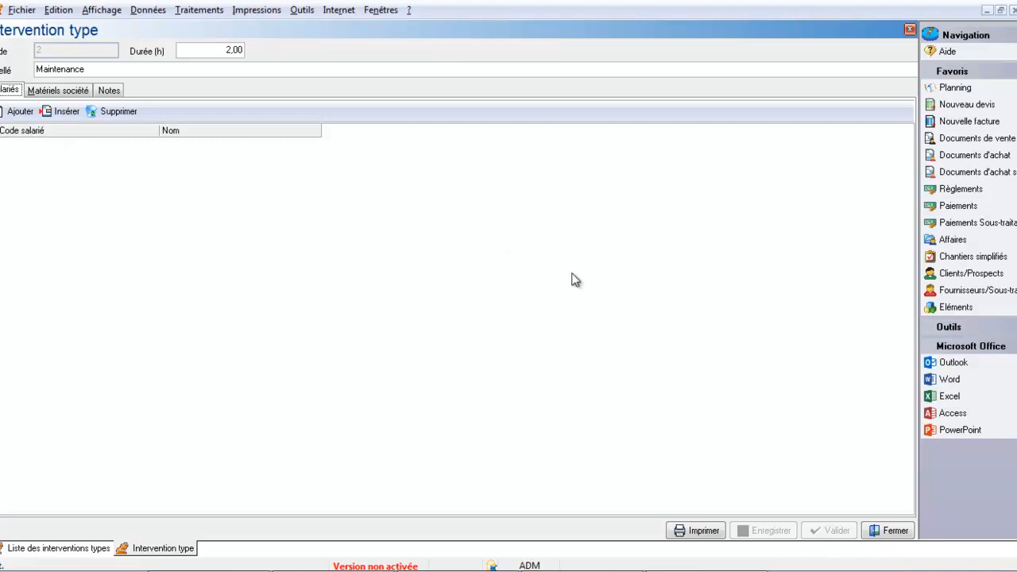
pyautogui.click(887, 534)
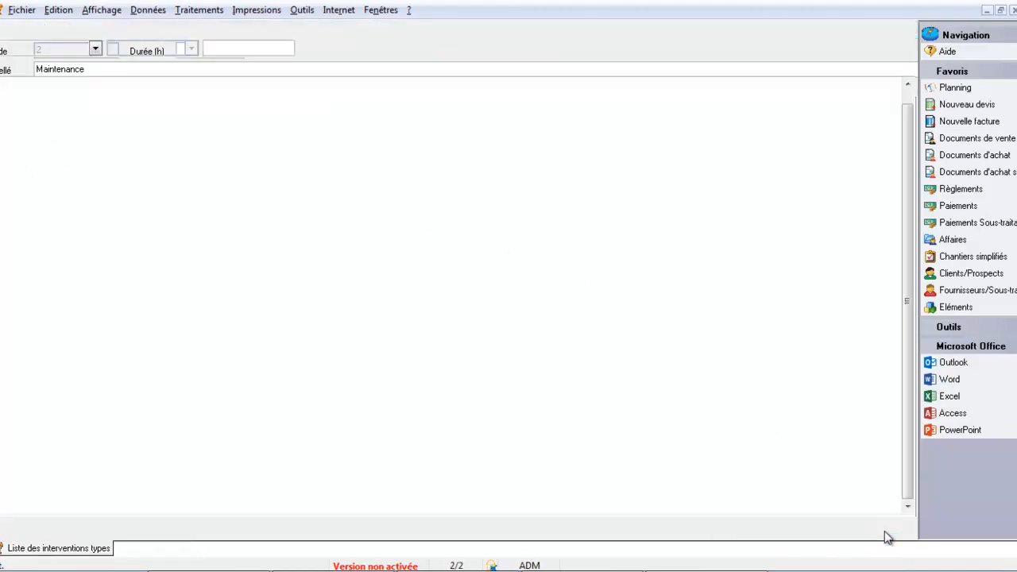
pyautogui.click(884, 531)
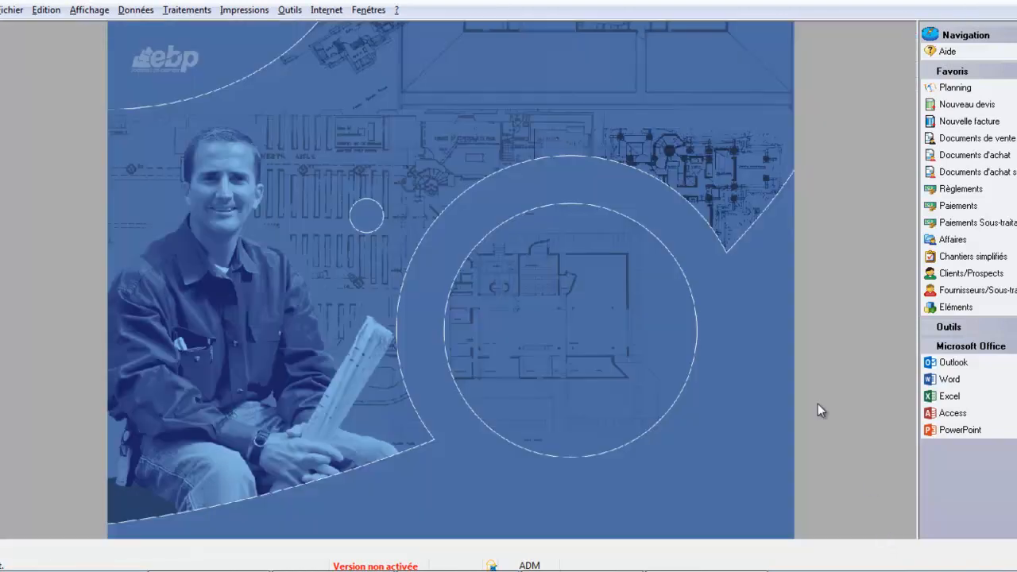
# Step: Examine the record of employee 01 in the Salariés / Personnel list, including the hourly rate, and close the record
pyautogui.click(137, 10)
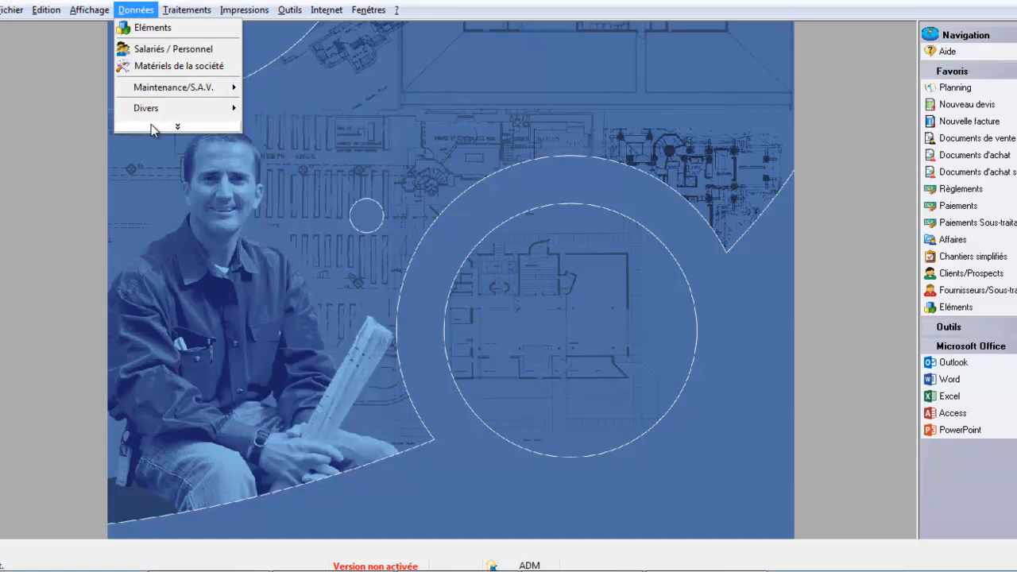
pyautogui.click(152, 126)
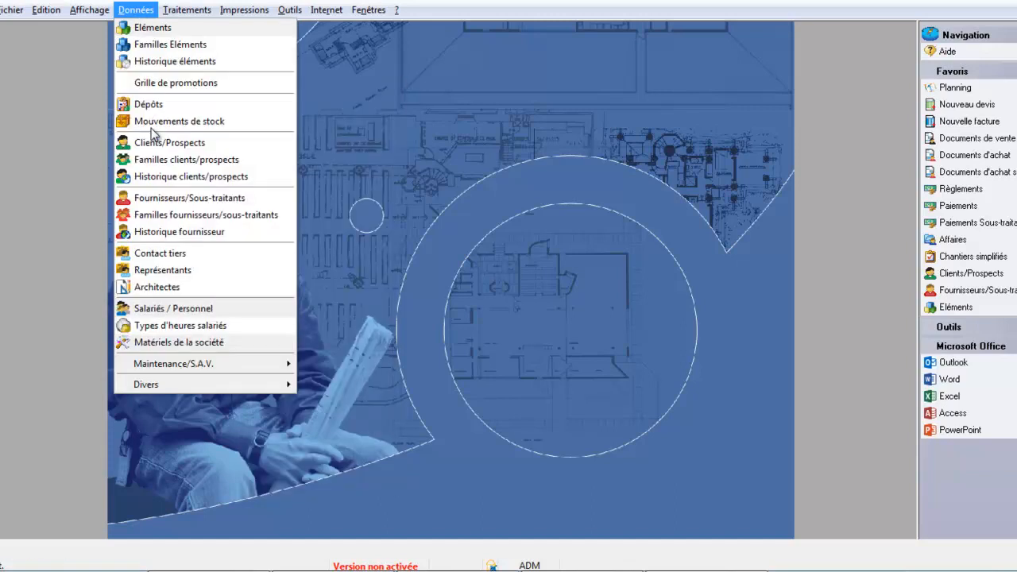
pyautogui.click(144, 310)
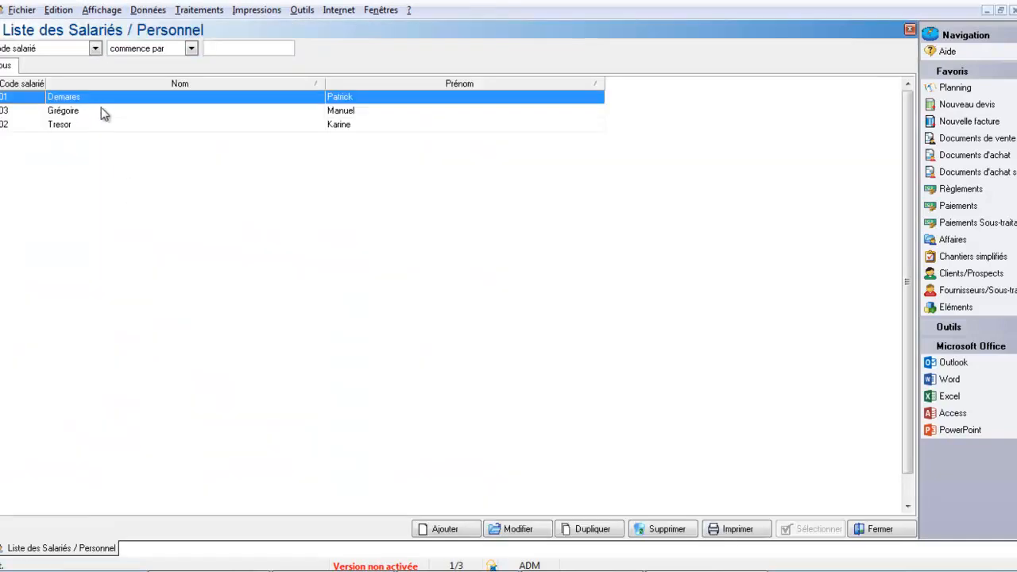
pyautogui.doubleClick(77, 98)
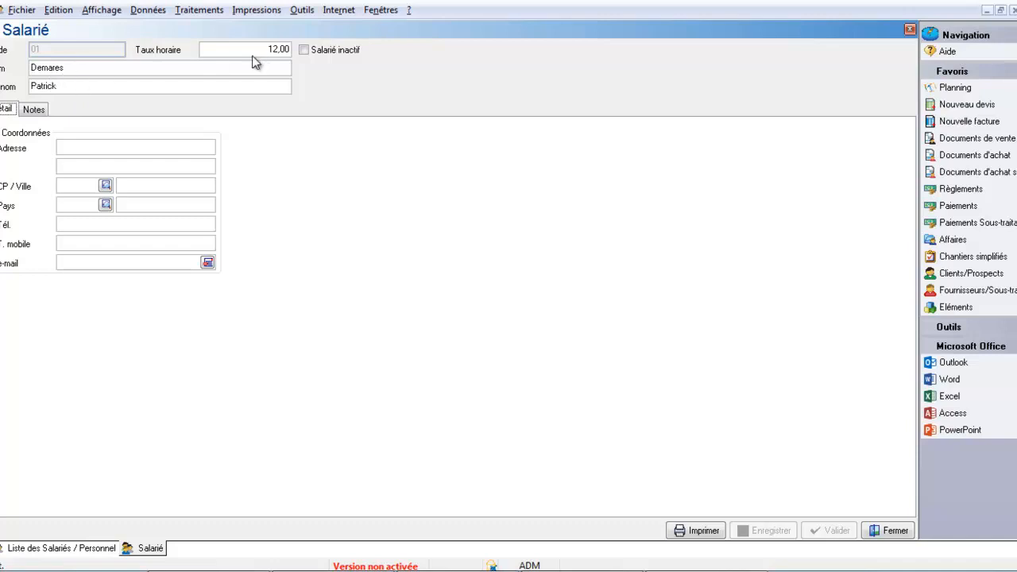
pyautogui.click(893, 530)
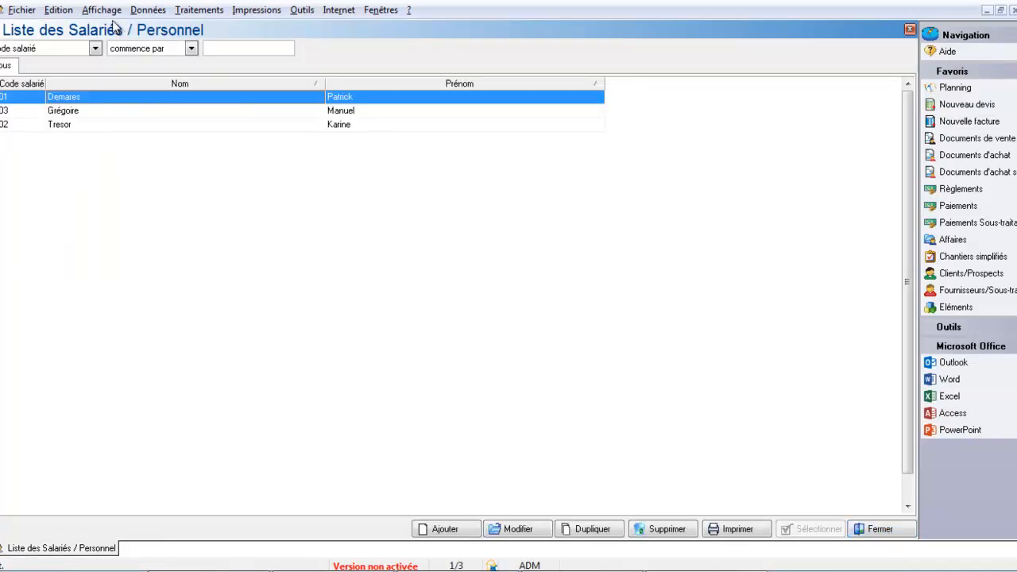
pyautogui.click(155, 11)
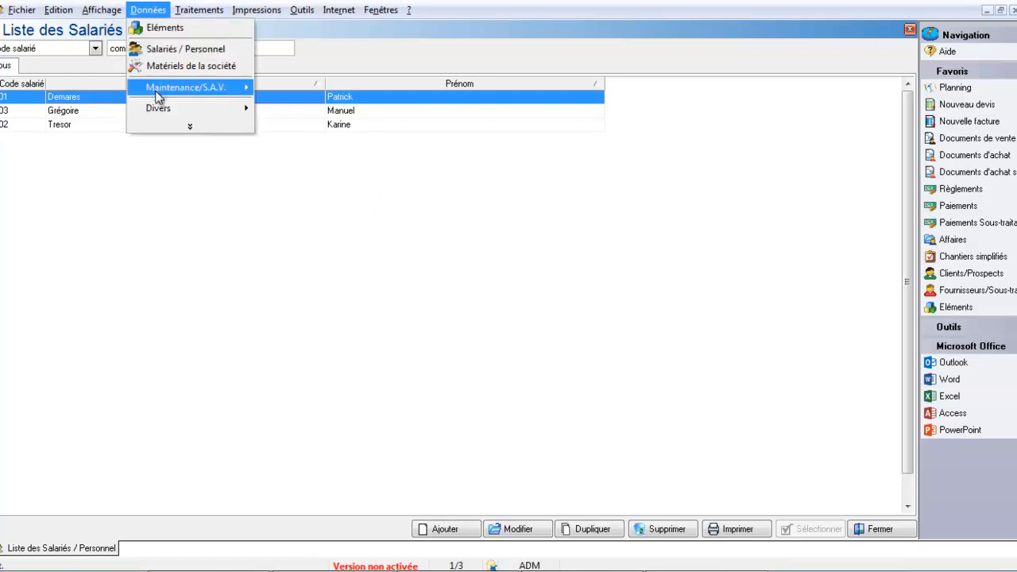
pyautogui.moveTo(160, 96)
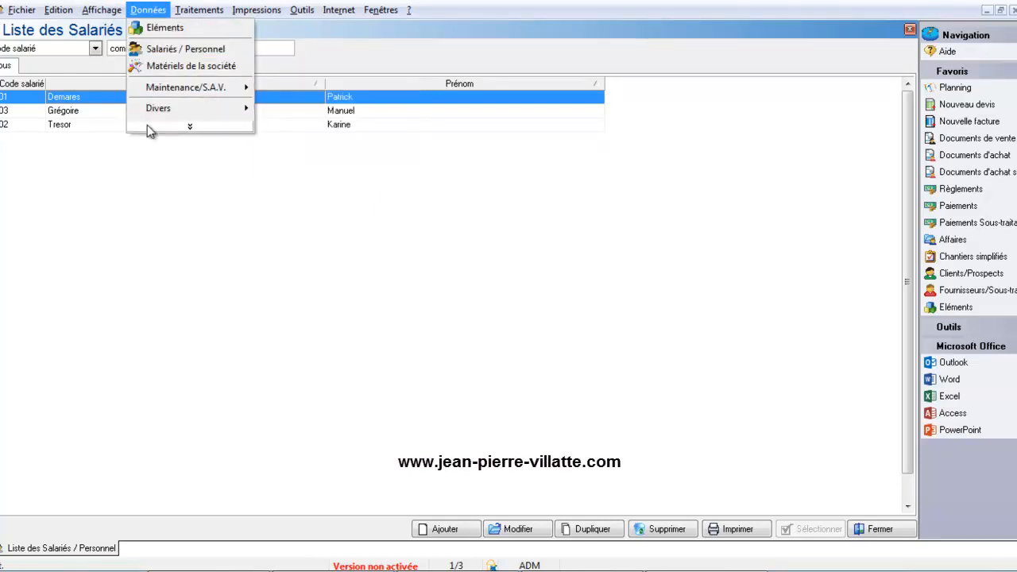
pyautogui.click(160, 66)
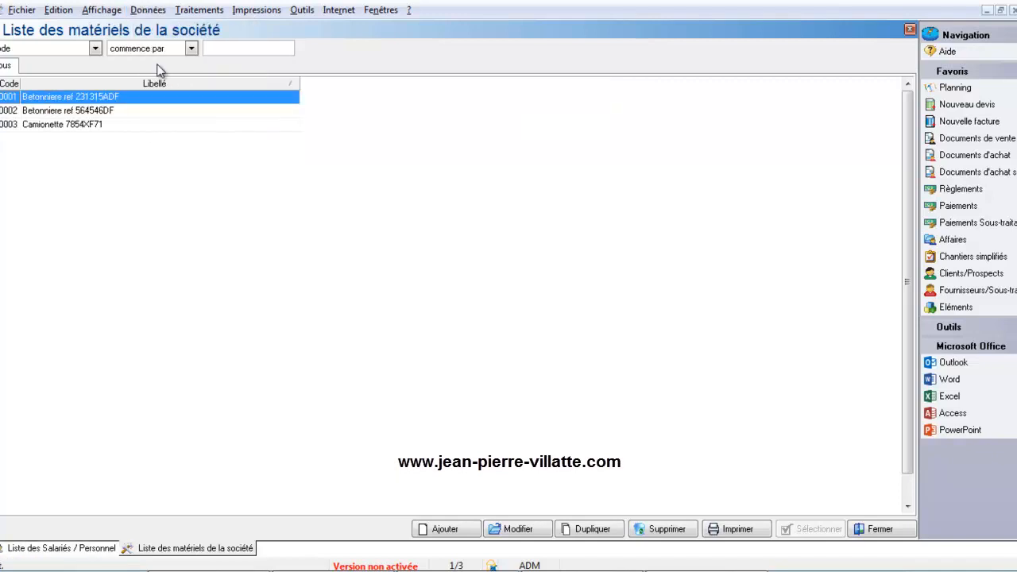
pyautogui.doubleClick(80, 124)
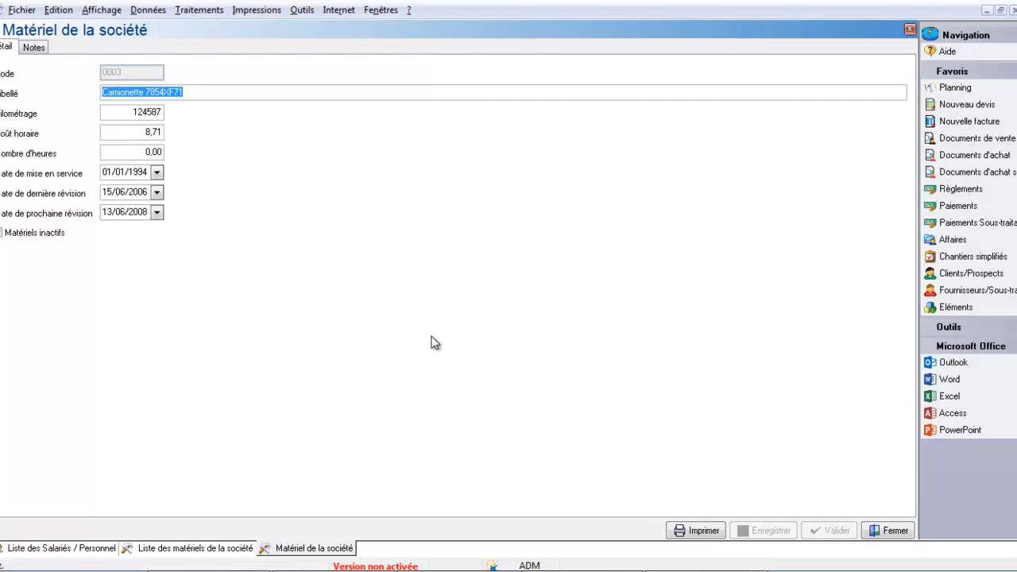
pyautogui.click(895, 533)
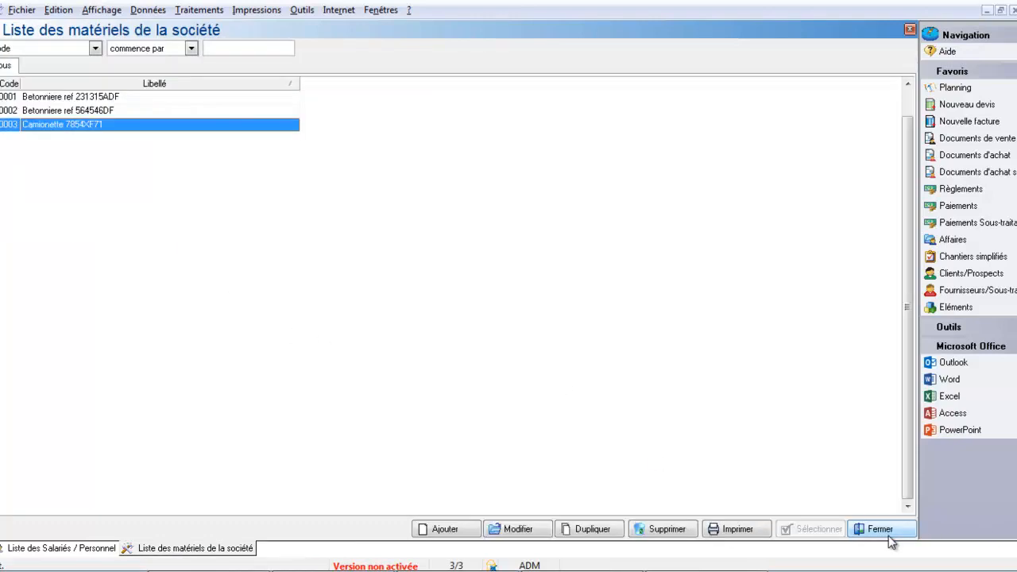
pyautogui.click(888, 535)
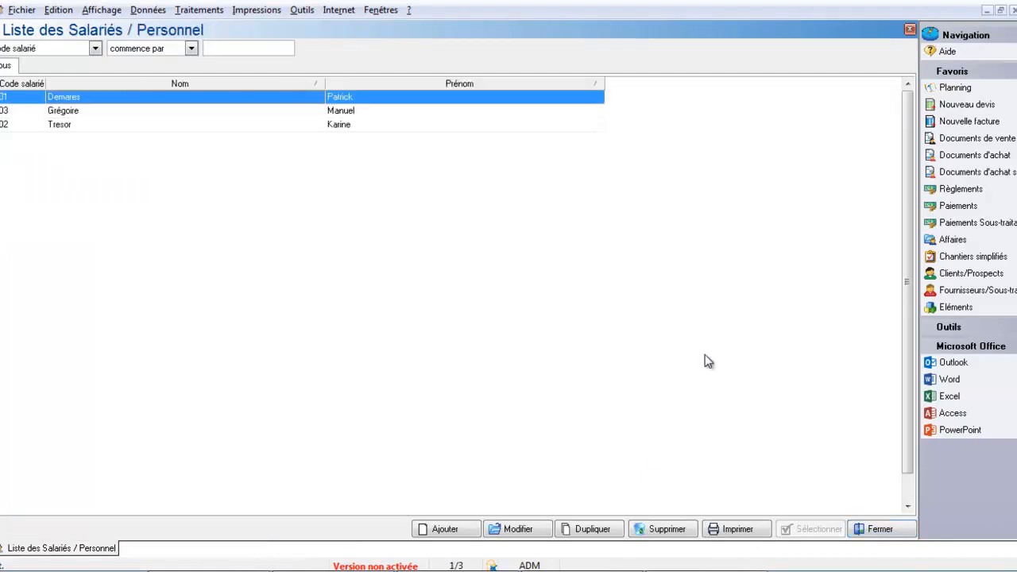
# Step: Start a new intervention record from the Maintenance/S.A.V. interventions list
pyautogui.click(201, 11)
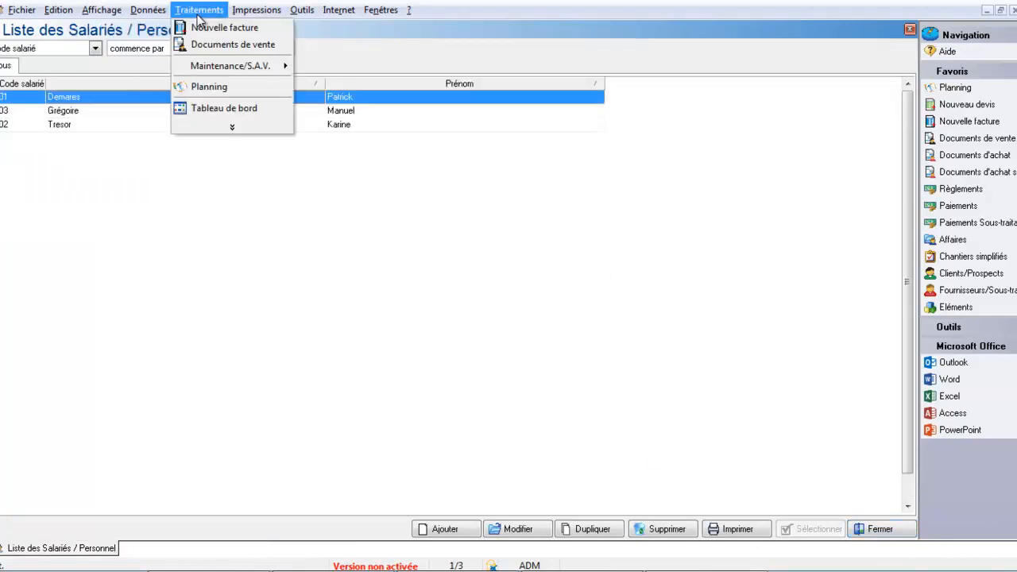
pyautogui.moveTo(202, 67)
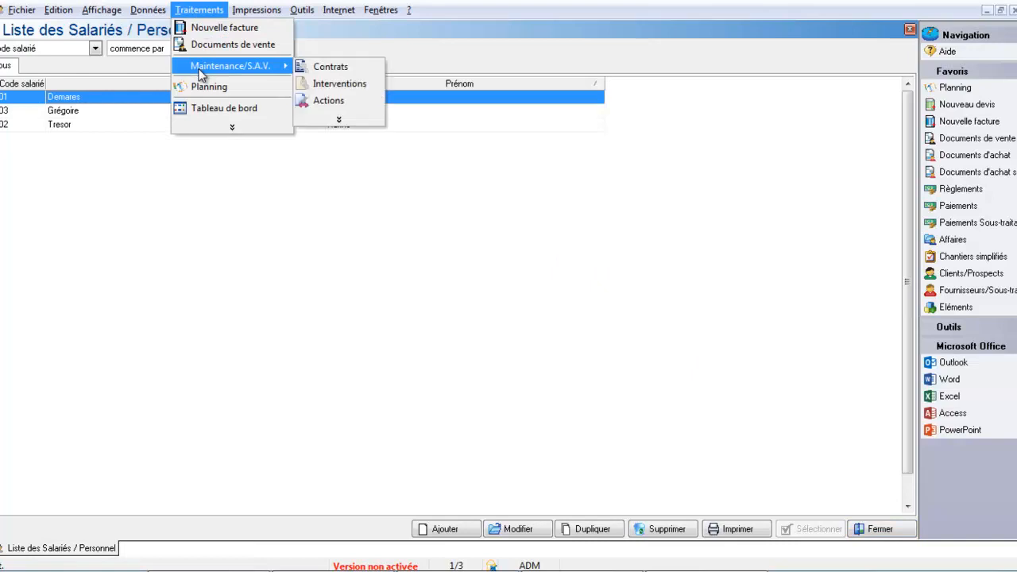
pyautogui.click(329, 93)
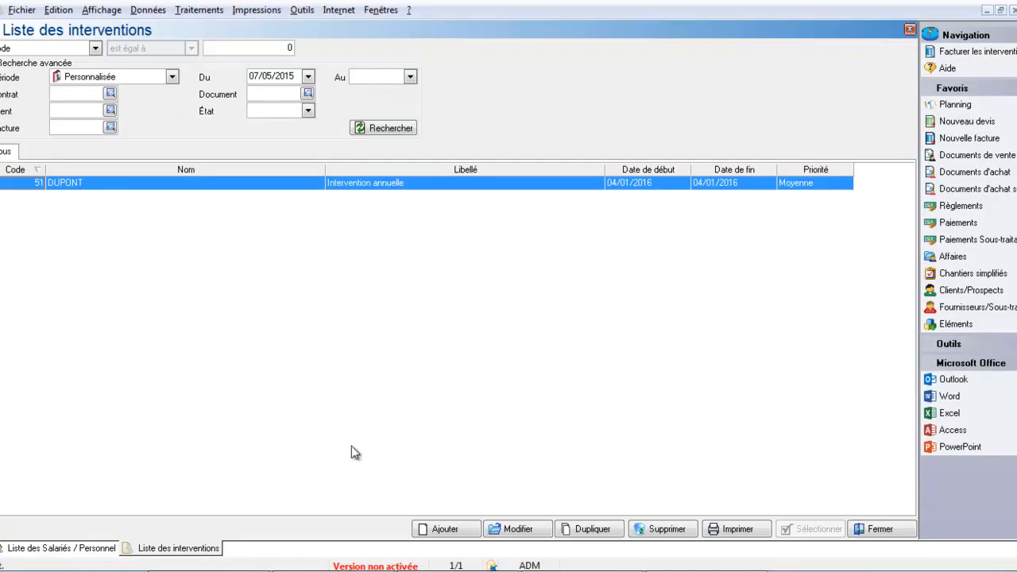
pyautogui.click(444, 529)
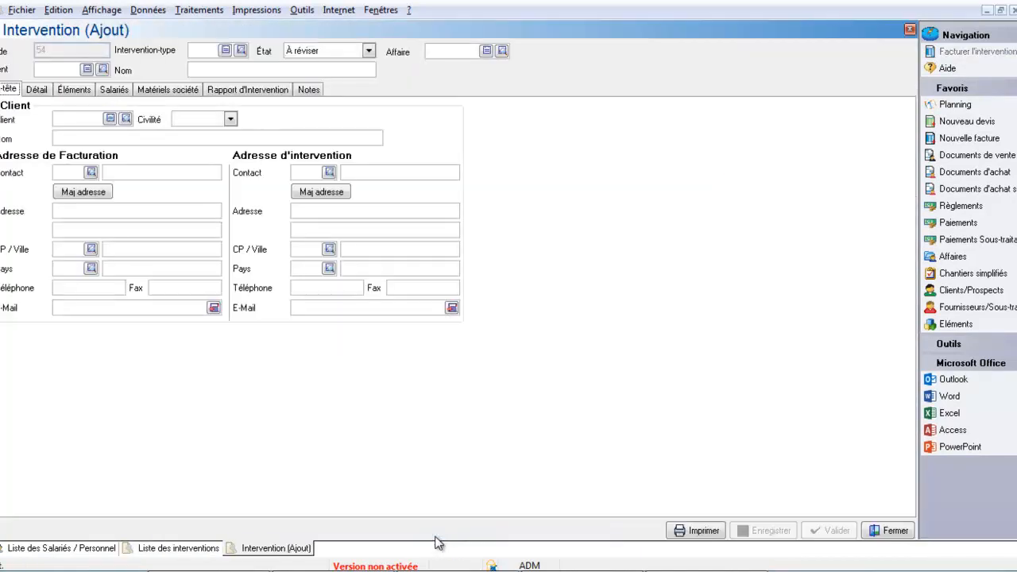
# Step: Assign the standard intervention "Maintenance" (code 2) to the new intervention and set its state to "À réaliser"
pyautogui.click(241, 51)
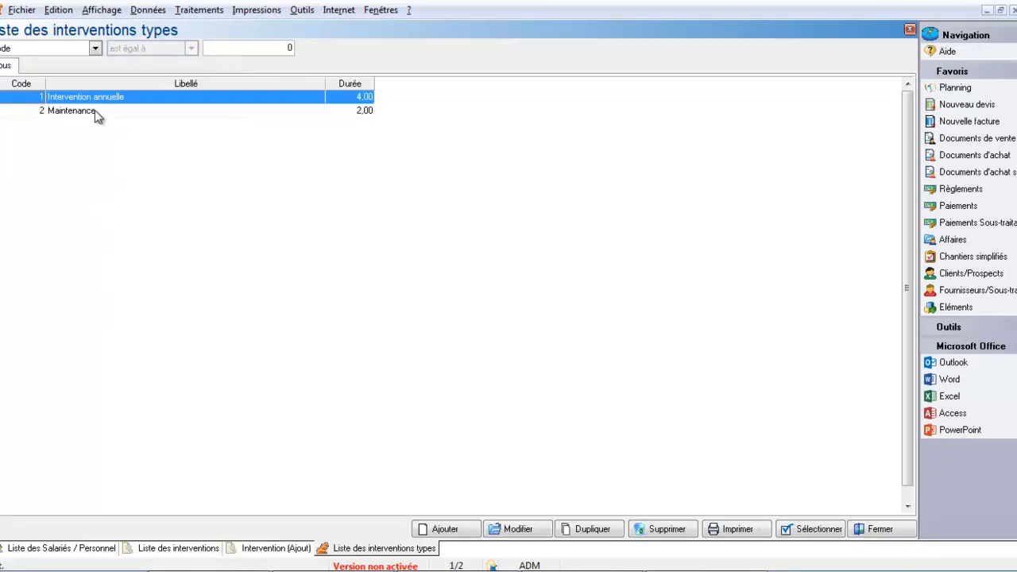
pyautogui.doubleClick(94, 112)
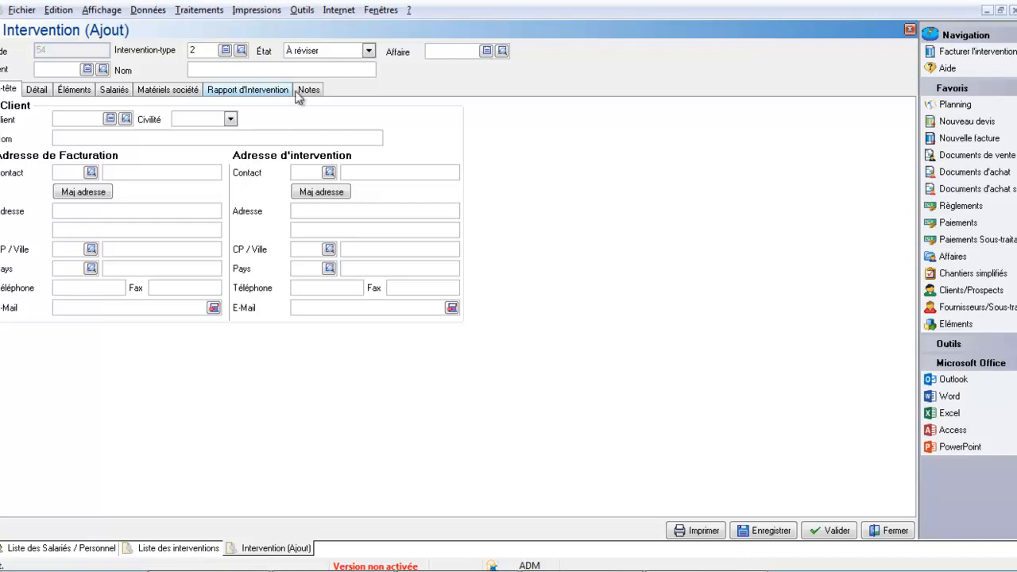
pyautogui.click(370, 50)
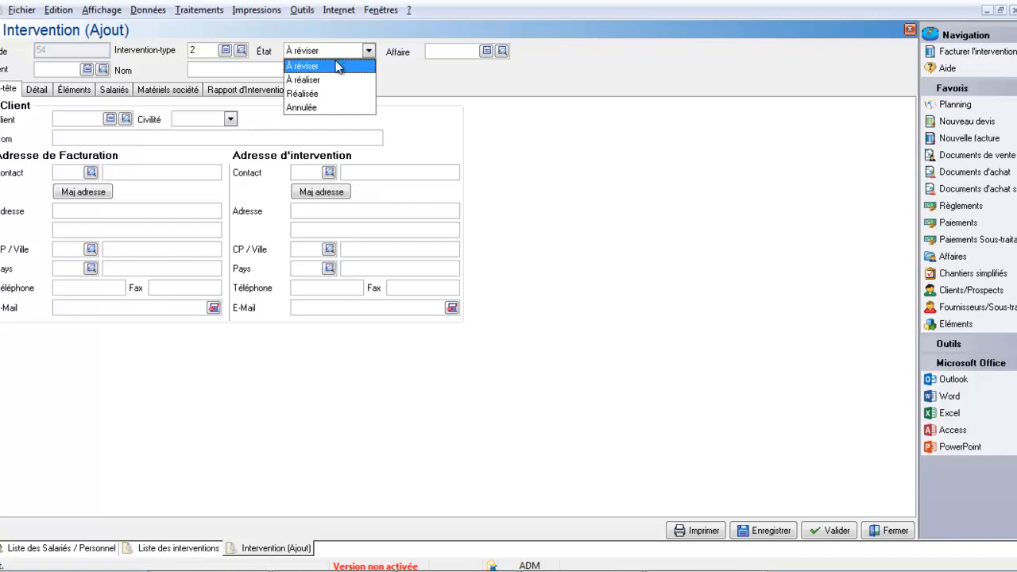
pyautogui.click(320, 82)
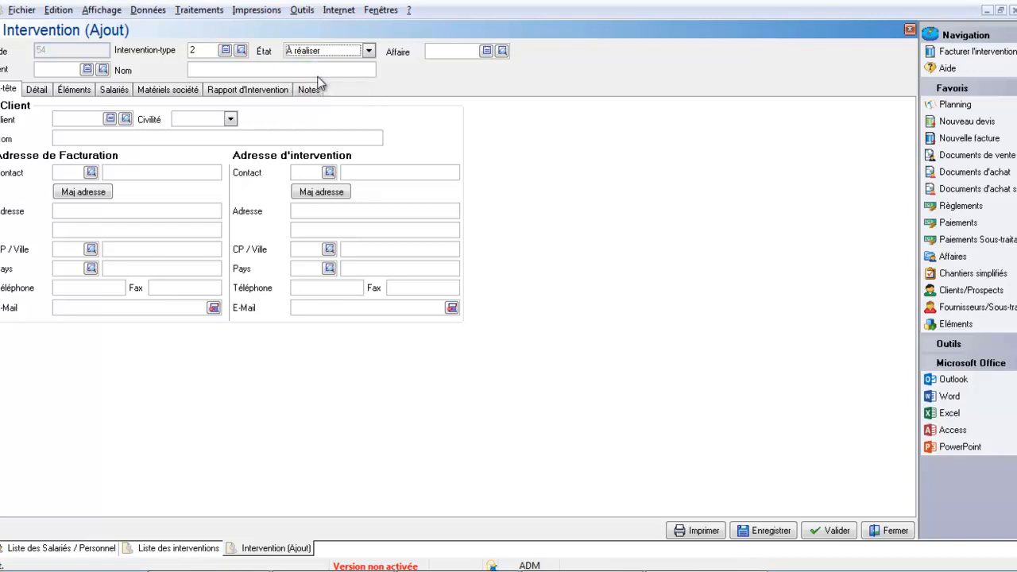
# Step: Link the intervention to affaire CA00004 and load the affaire's related information into it
pyautogui.click(503, 51)
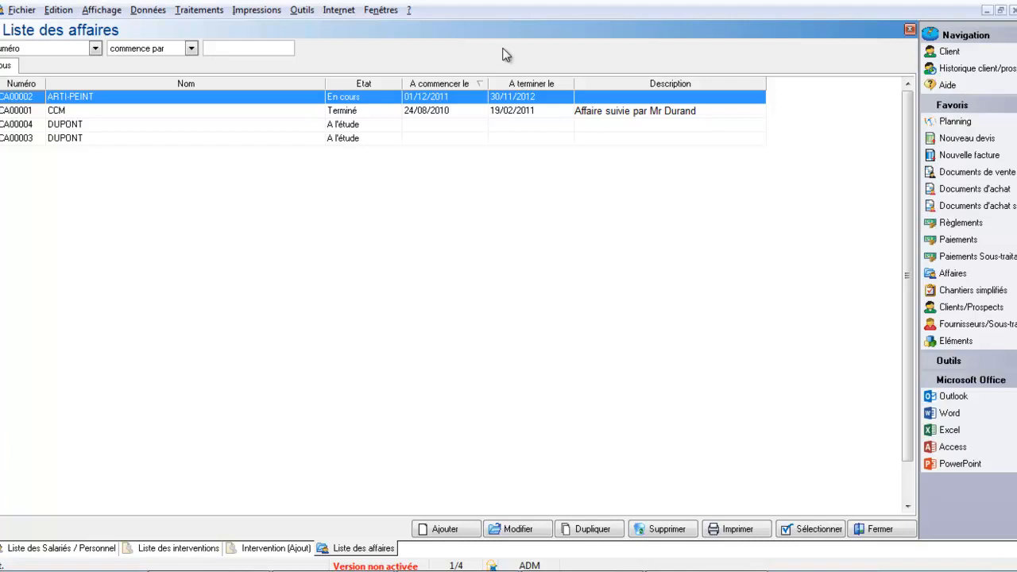
pyautogui.doubleClick(295, 126)
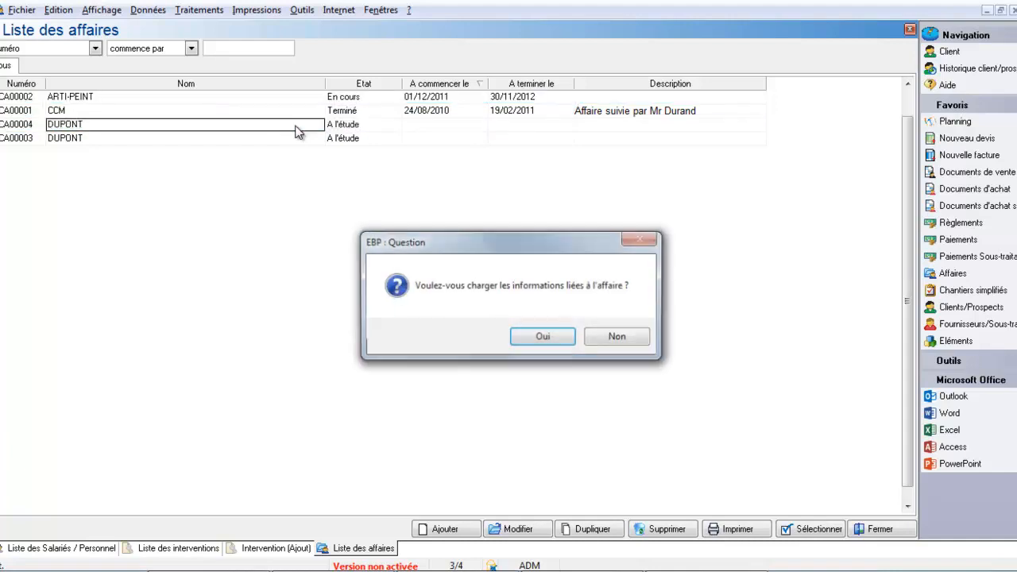
pyautogui.click(543, 343)
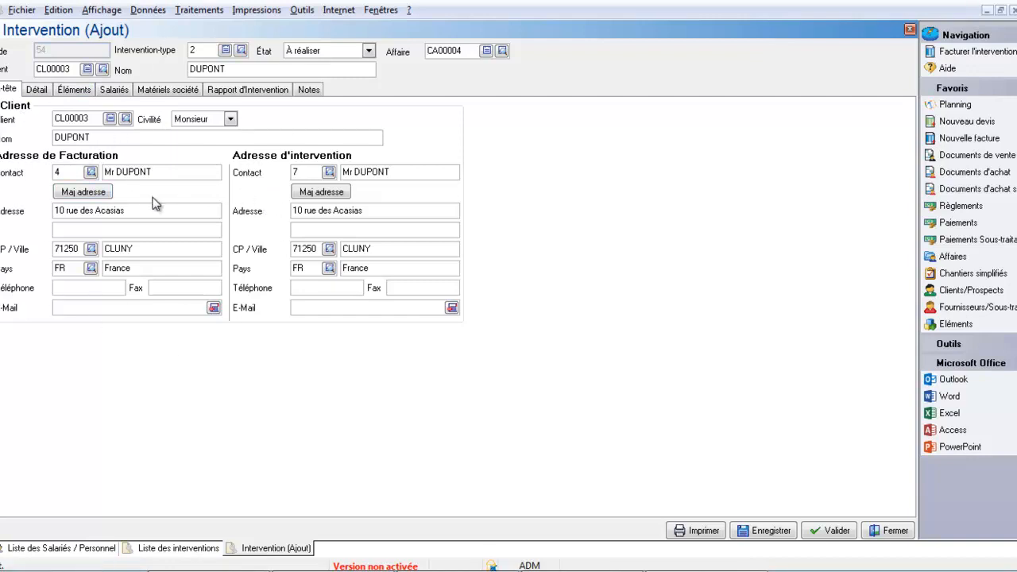
# Step: Enter "Maintenance climatisation" as the description in the intervention's details
pyautogui.click(33, 94)
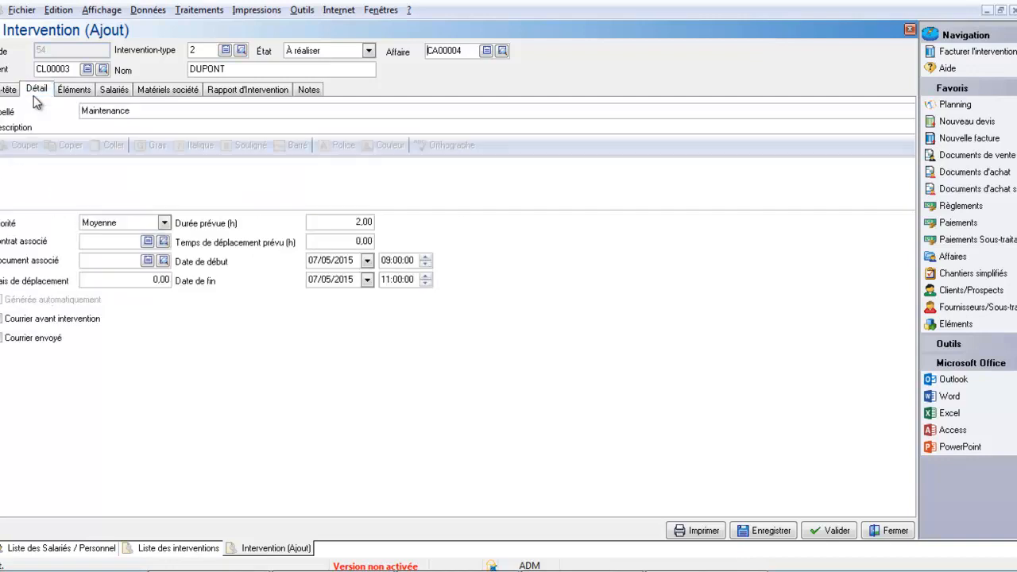
pyautogui.click(51, 185)
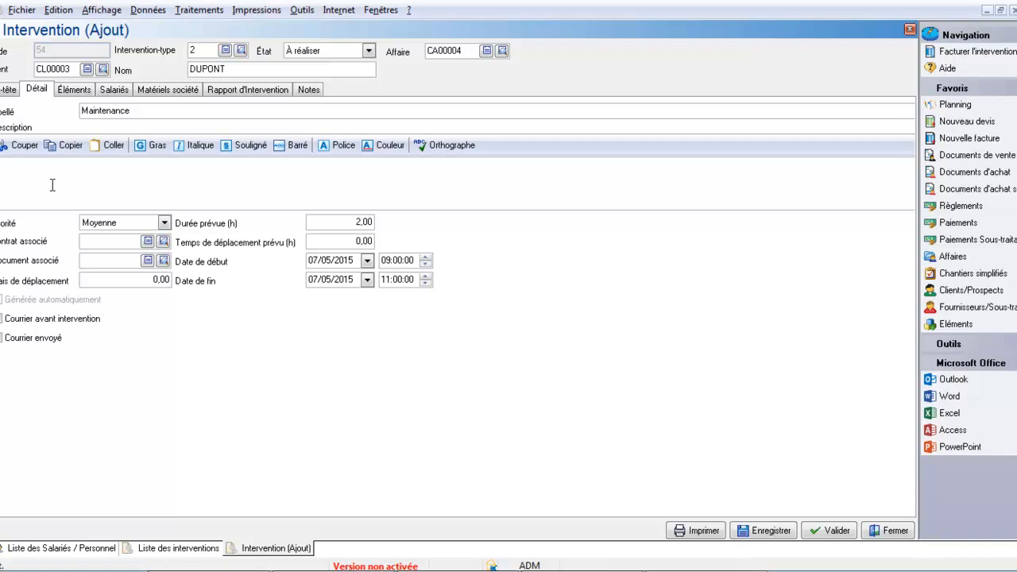
pyautogui.write('mA')
pyautogui.press('BackSpace')
pyautogui.press('BackSpace')
pyautogui.write('Maintenance climatisation')
# Step: Set the planned travel time to 1 hour and travel costs to 50, and toggle the "Courrier avant intervention" option
pyautogui.click(327, 248)
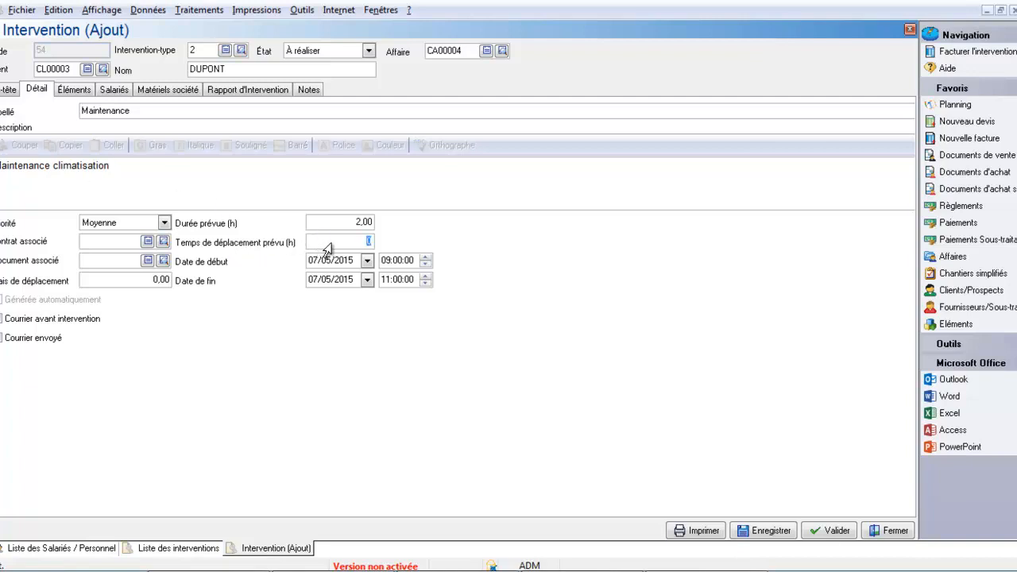
pyautogui.write('1')
pyautogui.press('Tab')
pyautogui.click(109, 283)
pyautogui.write('50')
pyautogui.press('Tab')
pyautogui.click(3, 321)
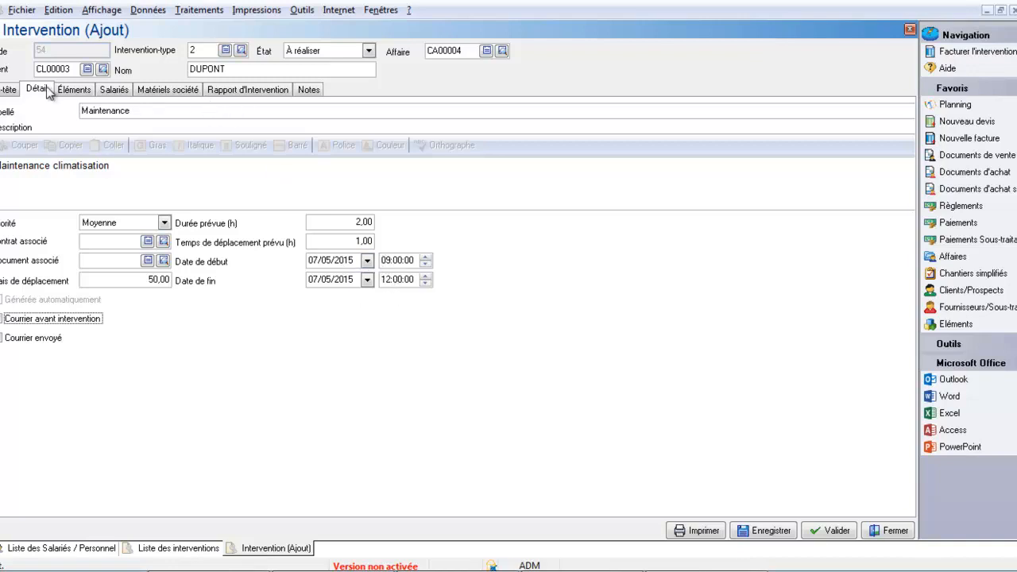
# Step: Add an element line to the intervention with serial number 12345 and the label "Clim bureau directeur"
pyautogui.click(69, 93)
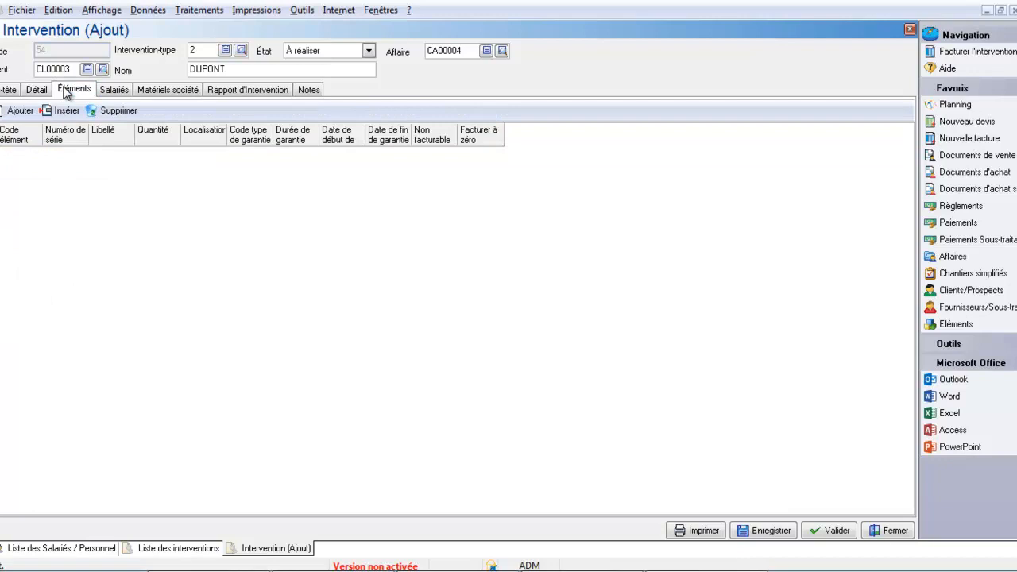
pyautogui.click(22, 112)
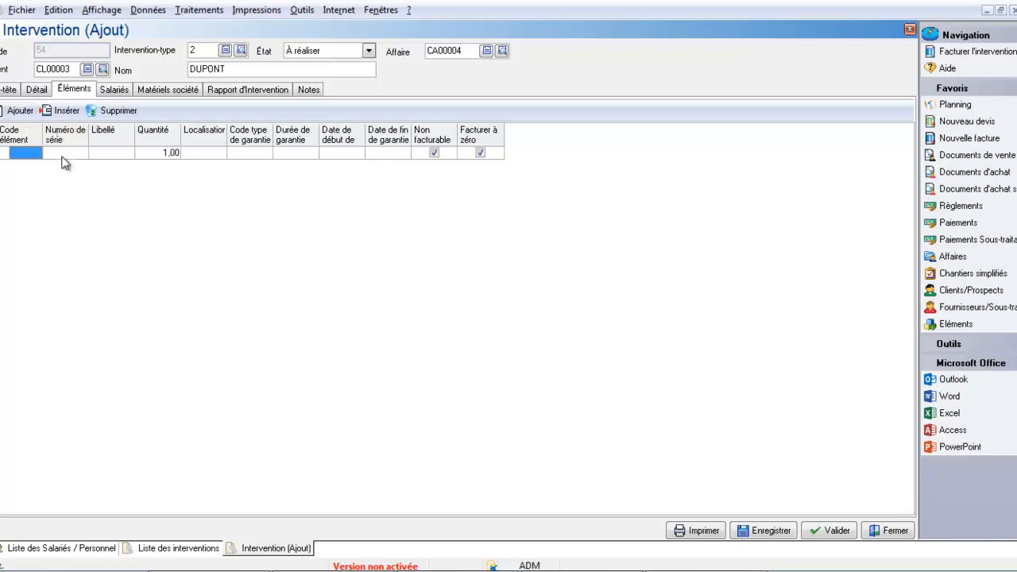
pyautogui.click(63, 155)
pyautogui.write('&é"\'')
pyautogui.press('BackSpace')
pyautogui.press('BackSpace')
pyautogui.press('BackSpace')
pyautogui.press('BackSpace')
pyautogui.write('12345')
pyautogui.click(108, 154)
pyautogui.write('Clim')
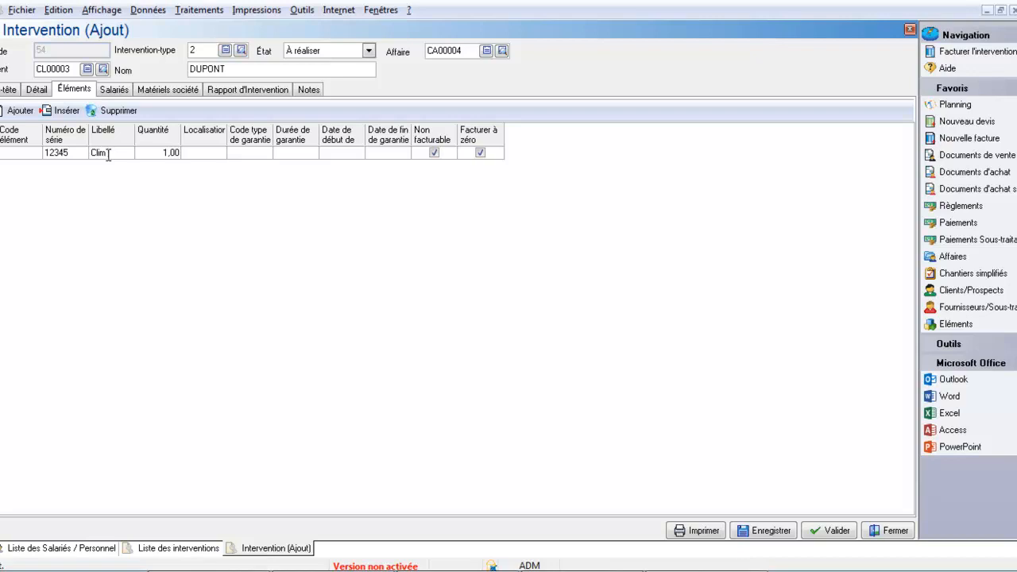
pyautogui.write('ature')
pyautogui.write('au directe')
pyautogui.write('ur')
pyautogui.press('Return')
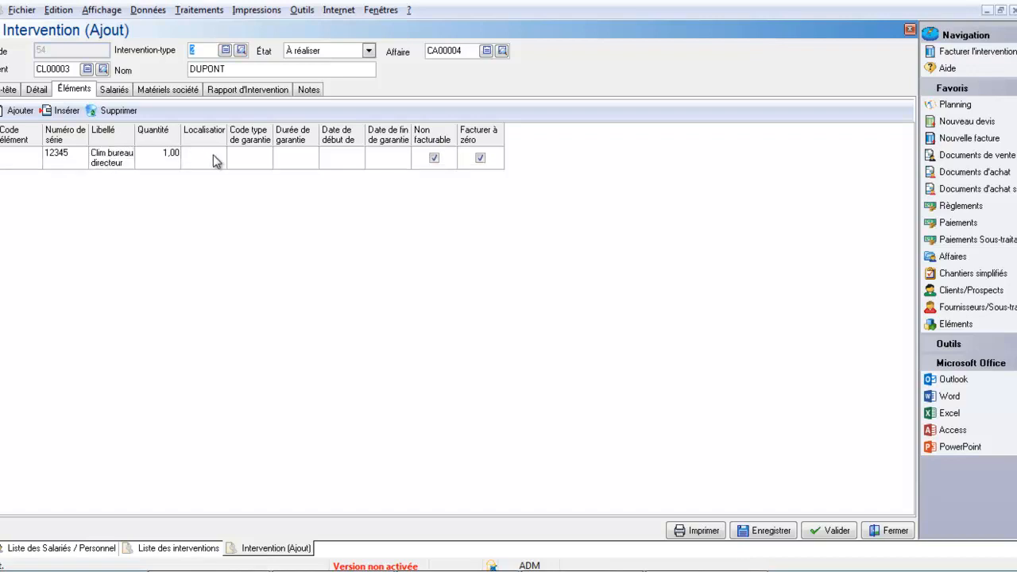
# Step: Set the element line's warranty type to "Pièces et main d'oeuvre" and open its warranty start date for editing
pyautogui.click(249, 156)
pyautogui.click(265, 157)
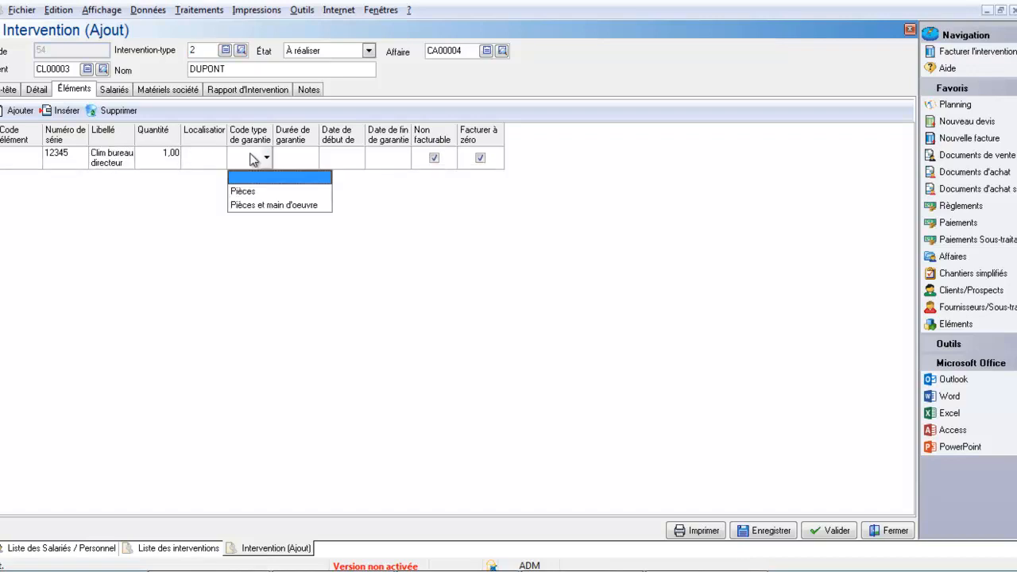
pyautogui.click(248, 204)
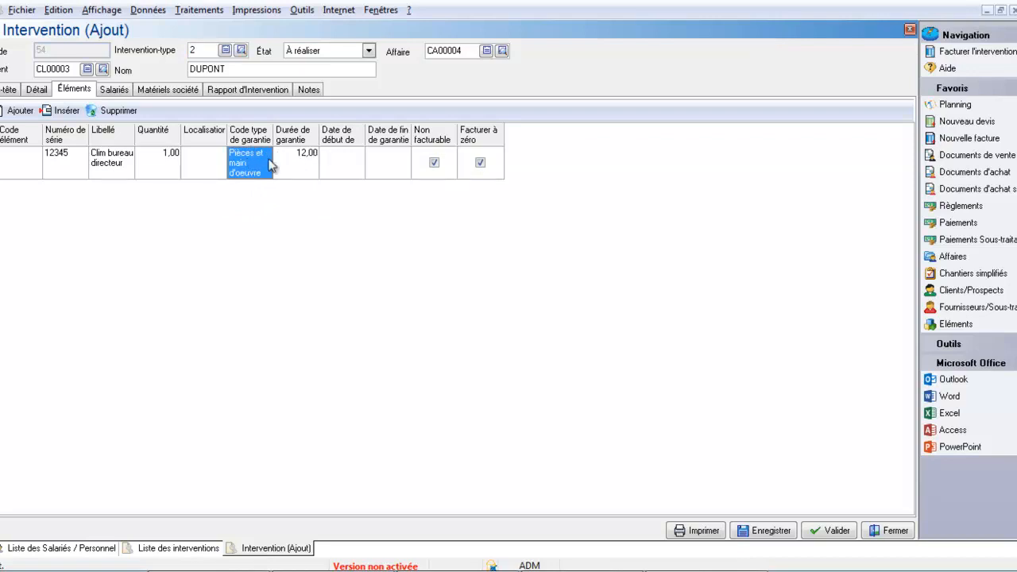
pyautogui.click(349, 158)
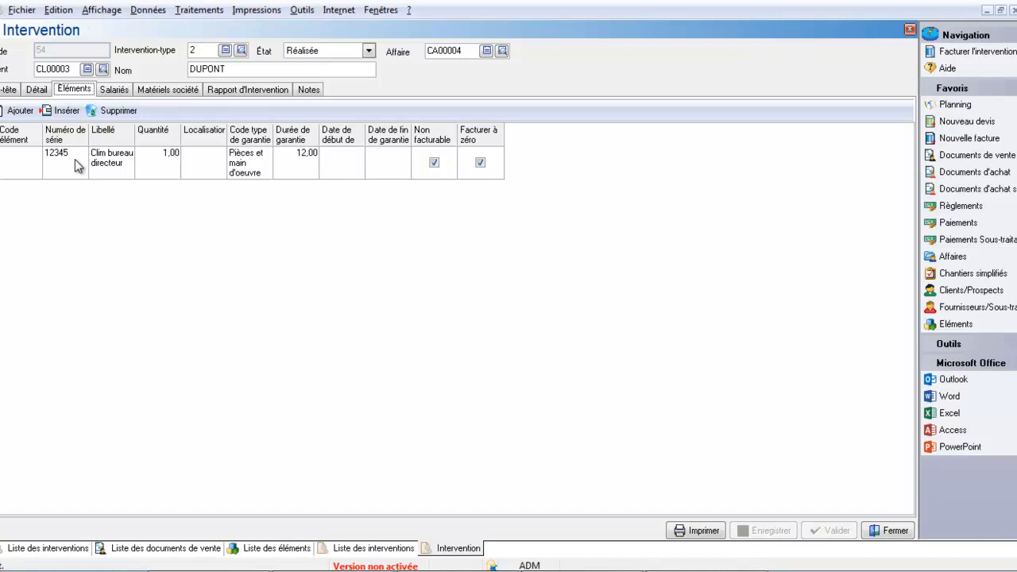
# Step: Add the Maintenance supply EL00001 as a second element line with a quantity of 2
pyautogui.click(19, 110)
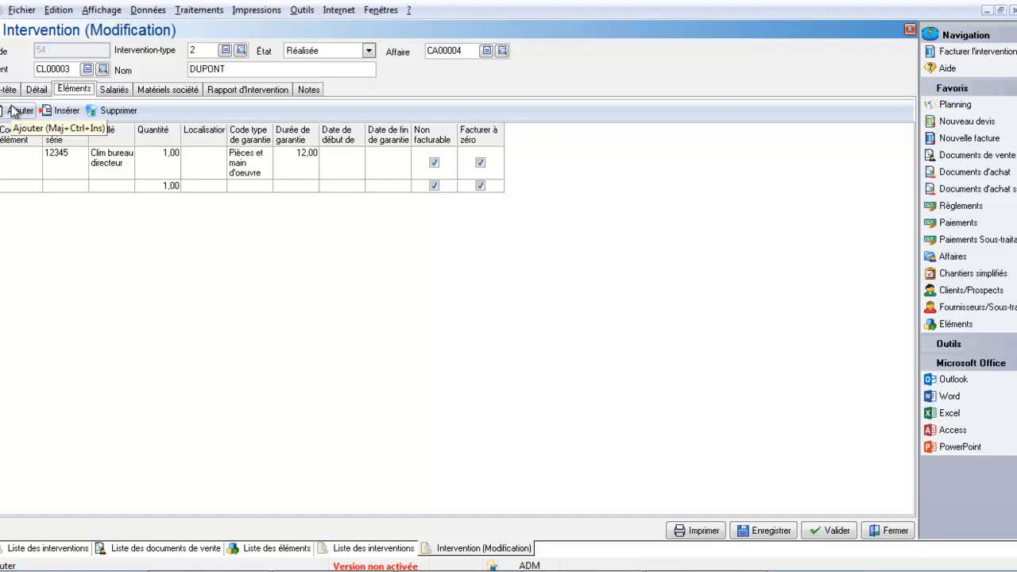
pyautogui.click(12, 193)
pyautogui.click(36, 191)
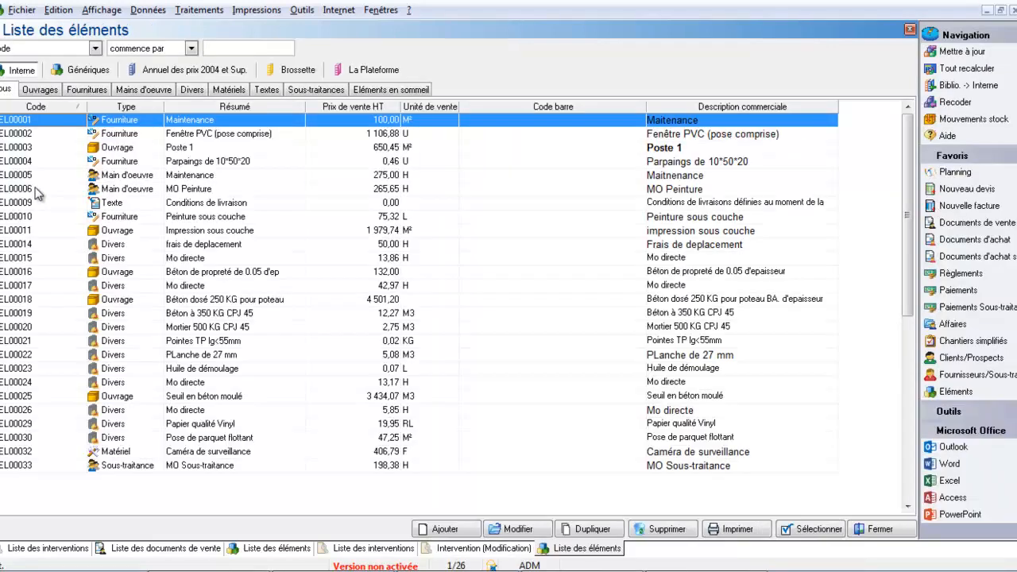
pyautogui.doubleClick(75, 122)
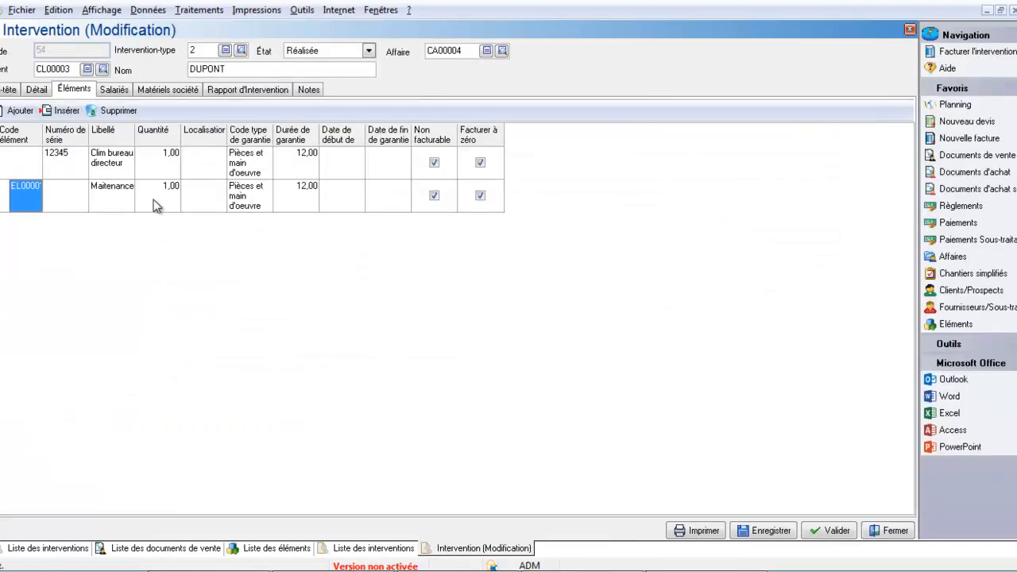
pyautogui.click(157, 205)
pyautogui.click(155, 199)
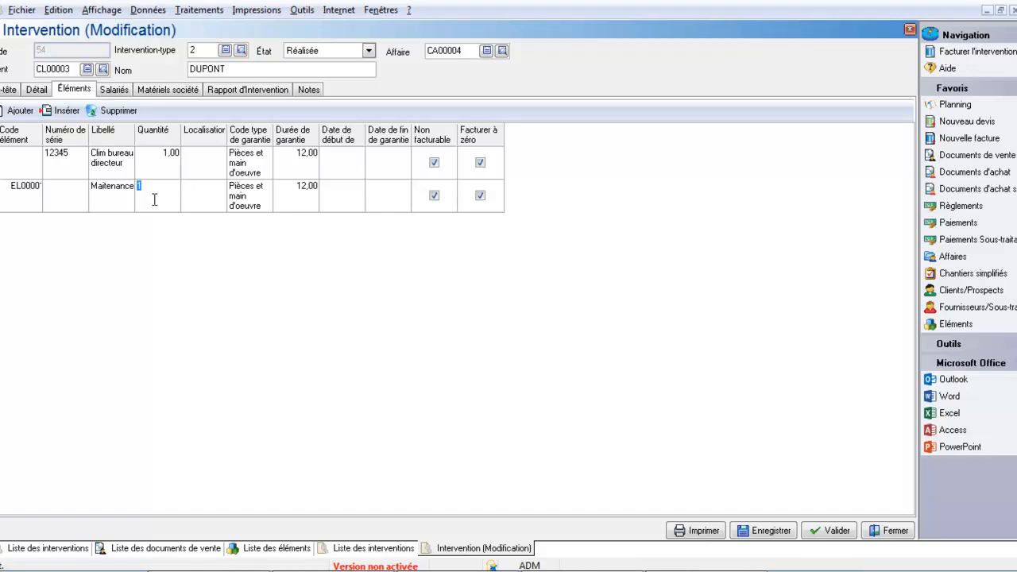
pyautogui.write('2')
pyautogui.press('Tab')
# Step: Add a third element line using "frais de deplacement" (EL00014) from the Divers category
pyautogui.click(18, 110)
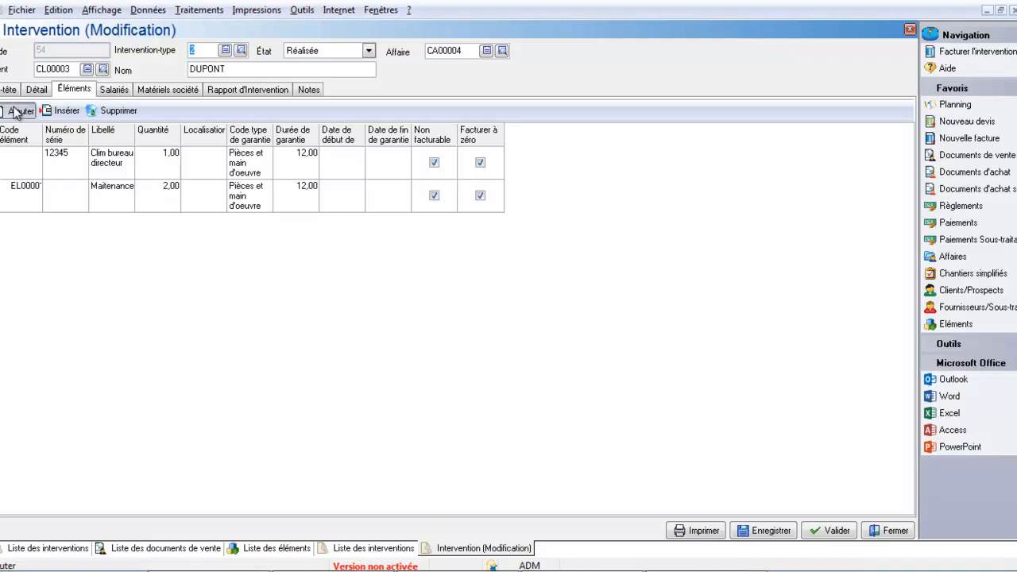
pyautogui.click(17, 219)
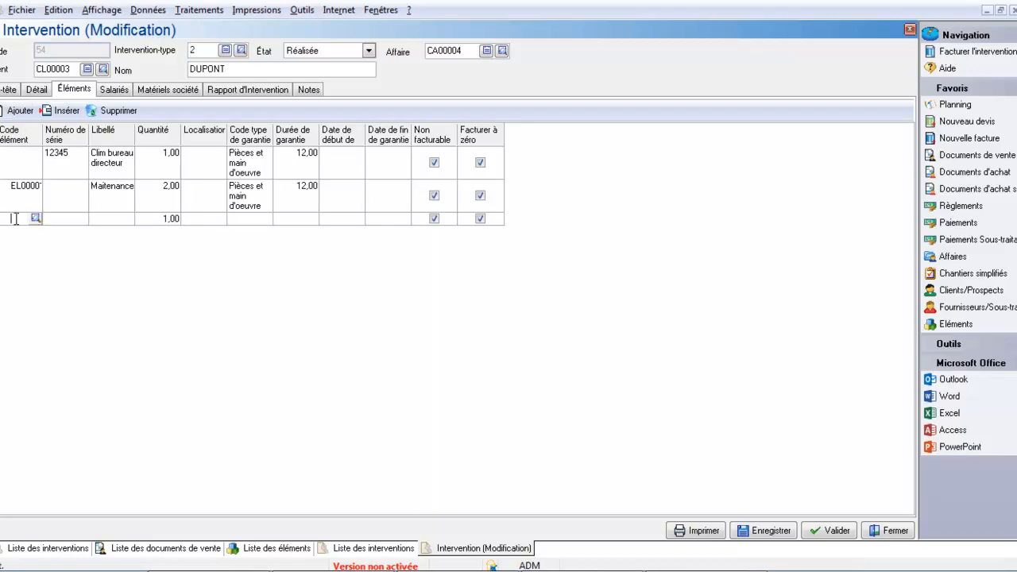
pyautogui.click(38, 218)
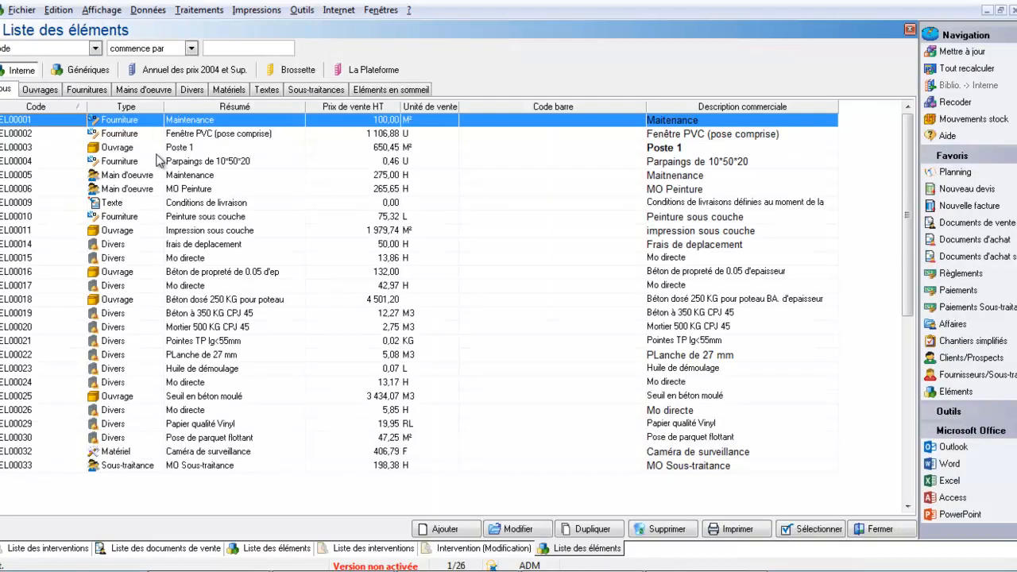
pyautogui.click(199, 89)
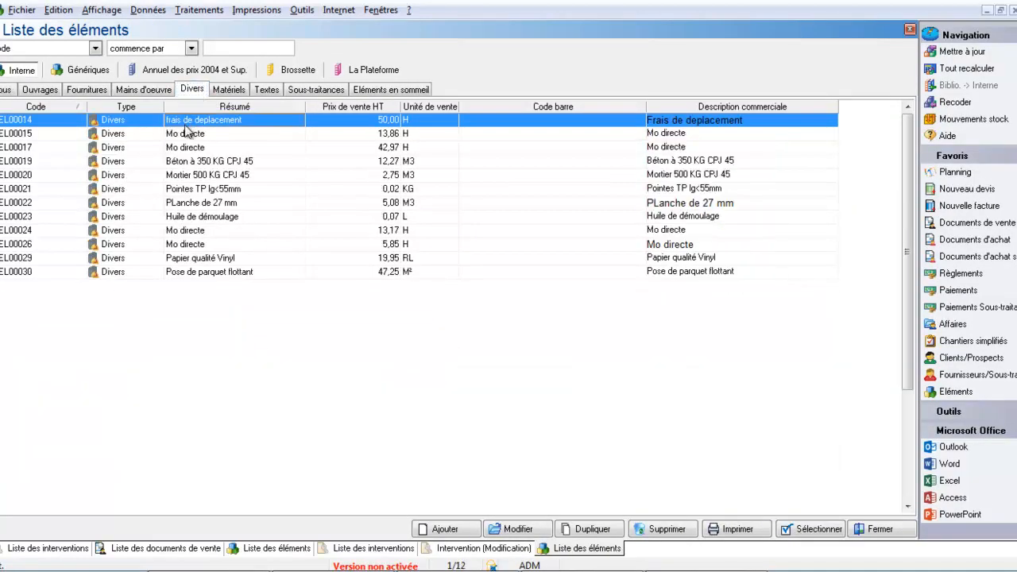
pyautogui.doubleClick(189, 121)
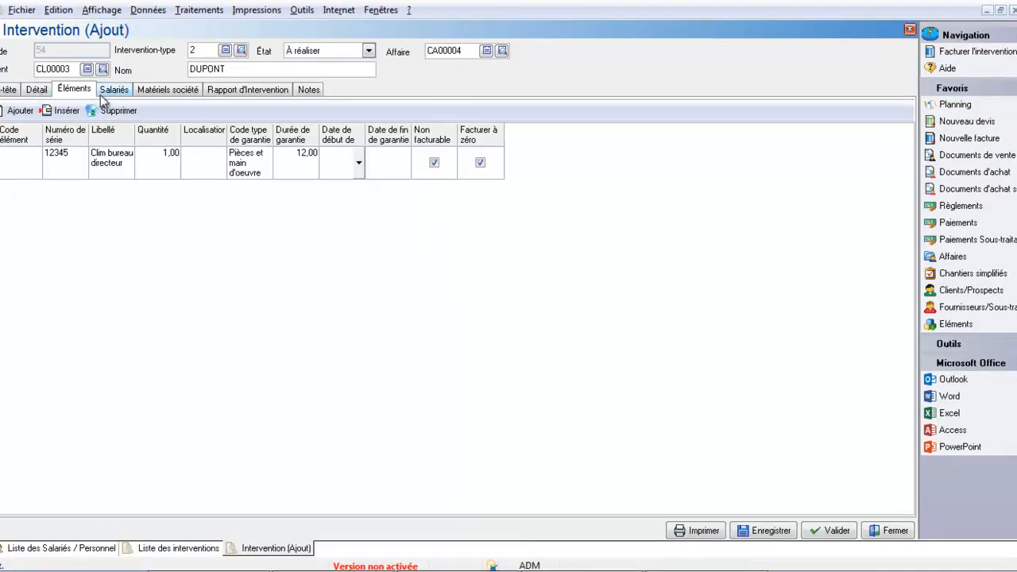
# Step: Assign employee 03 from the personnel list to the intervention
pyautogui.click(110, 92)
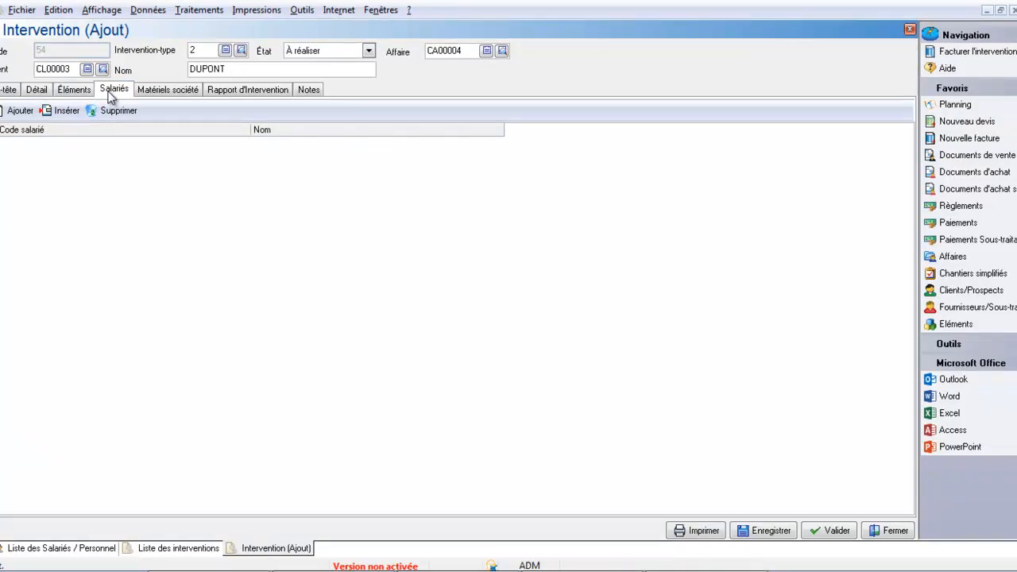
pyautogui.click(11, 115)
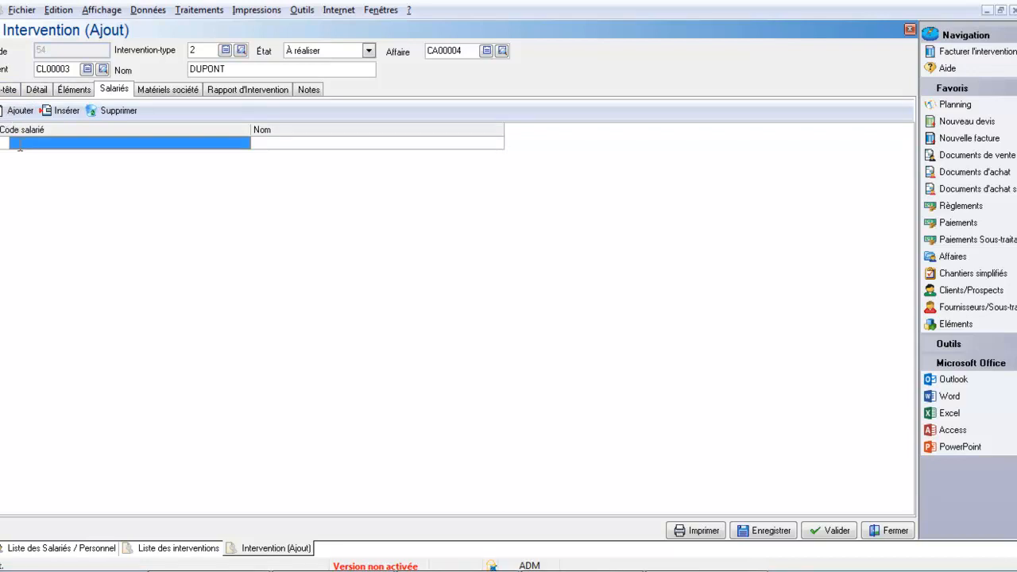
pyautogui.click(19, 143)
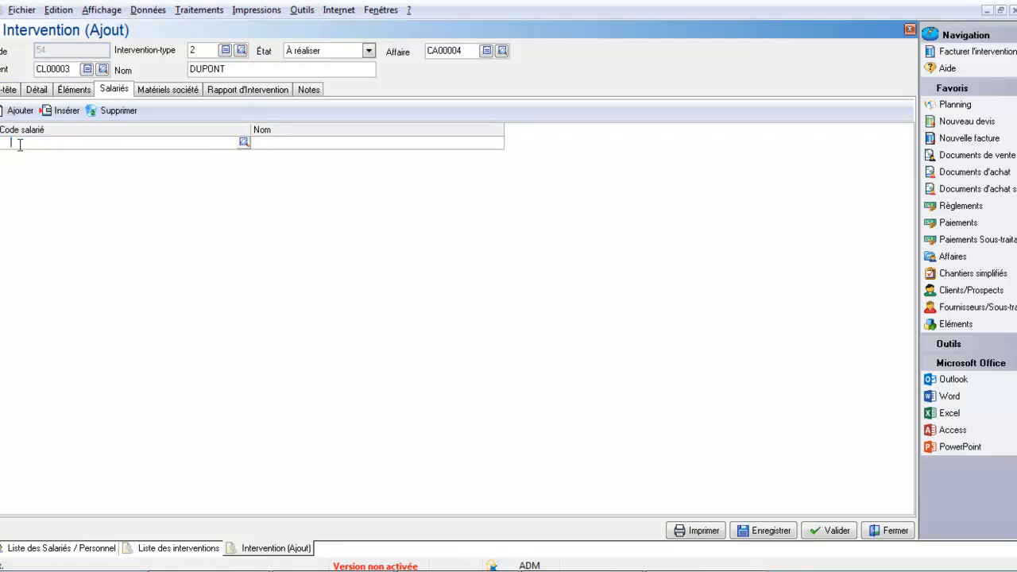
pyautogui.click(244, 143)
pyautogui.click(174, 116)
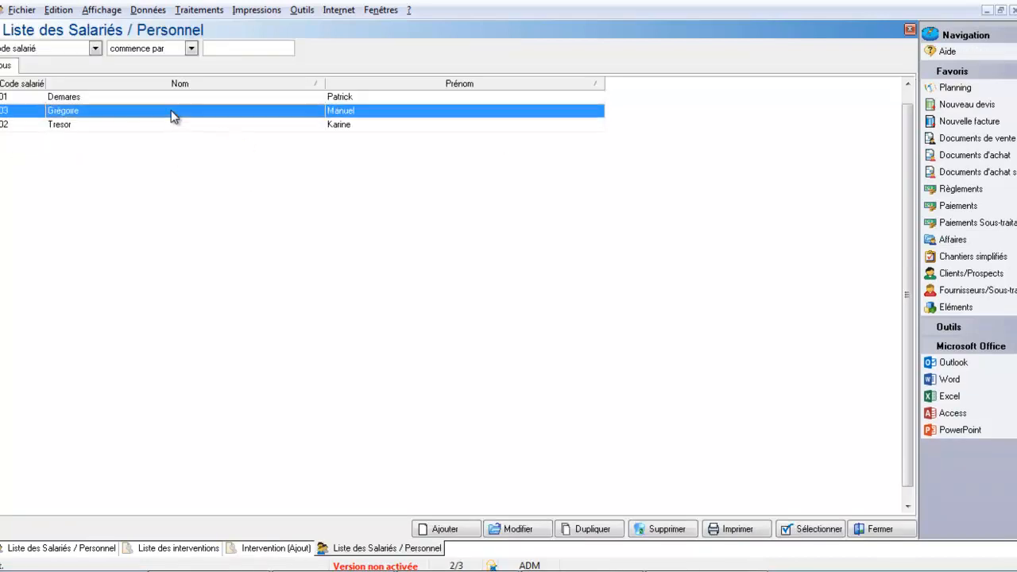
pyautogui.doubleClick(174, 115)
pyautogui.click(153, 92)
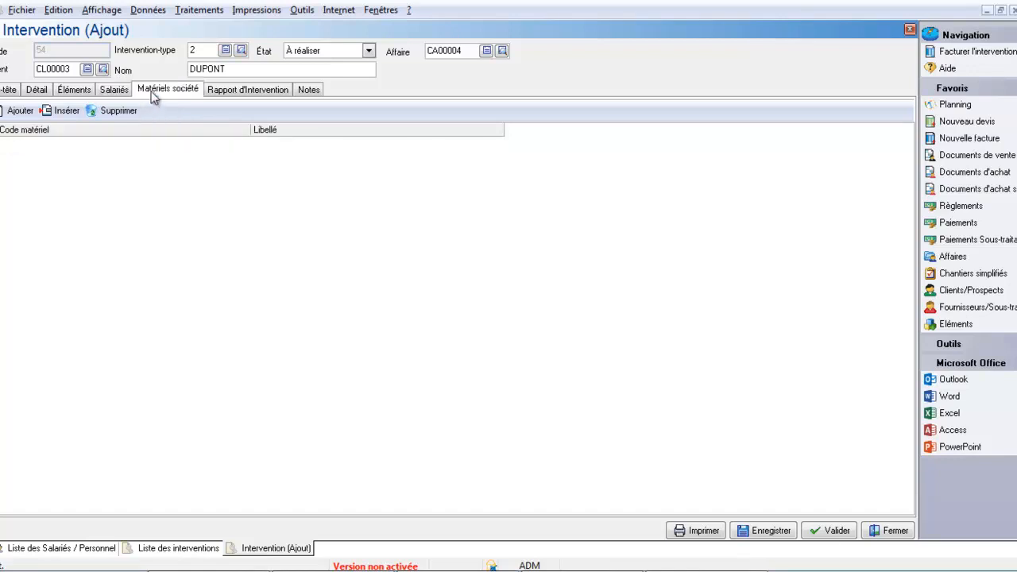
pyautogui.click(16, 114)
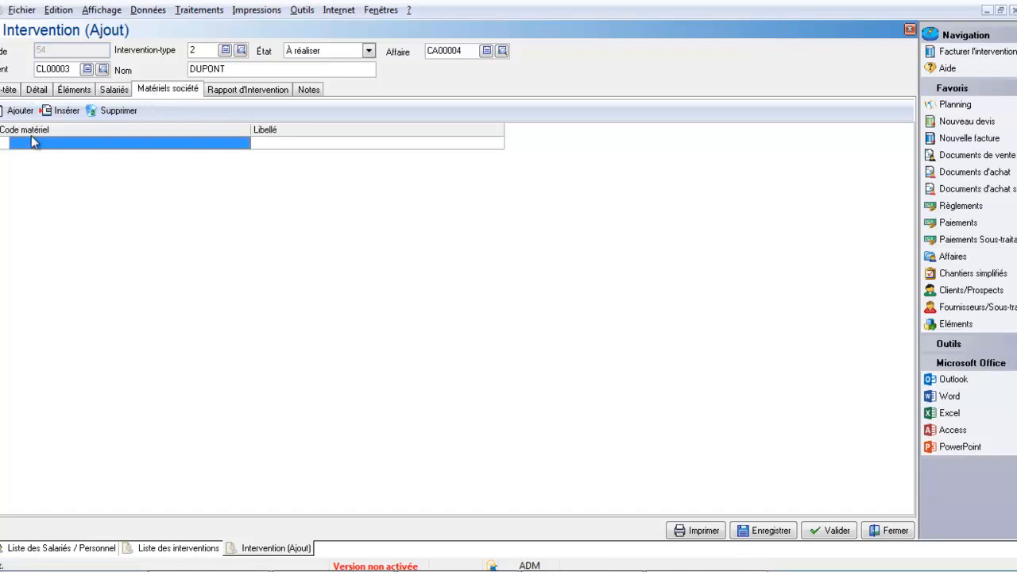
pyautogui.click(36, 143)
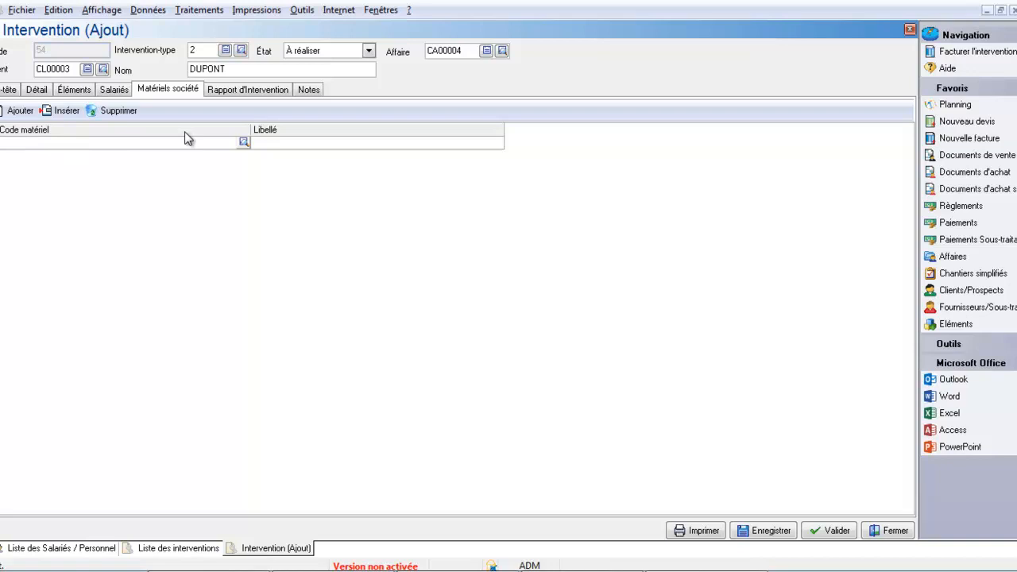
pyautogui.click(242, 143)
pyautogui.doubleClick(127, 124)
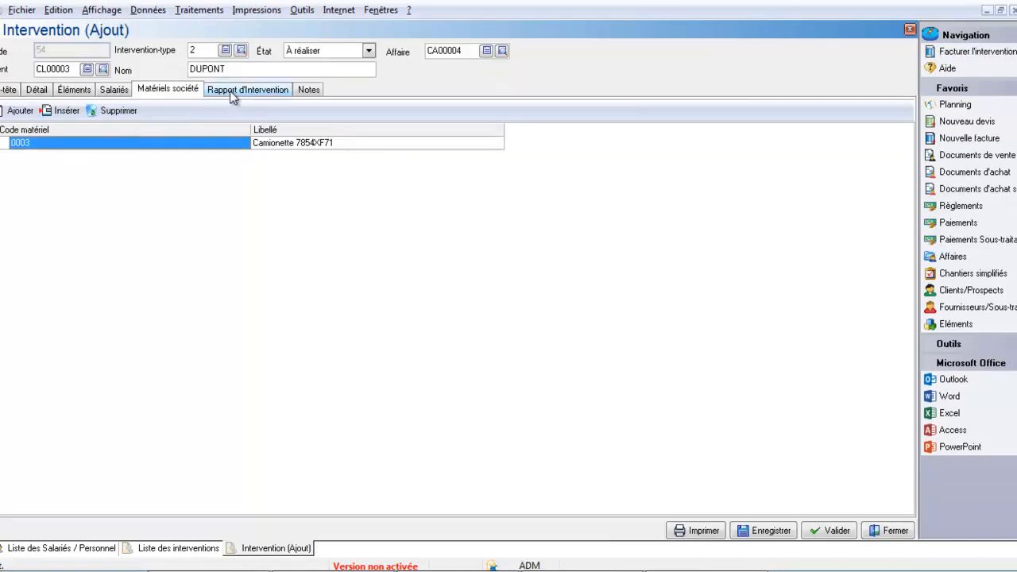
# Step: View the intervention report section, save the intervention, and create the corresponding appointments in the planning
pyautogui.click(231, 91)
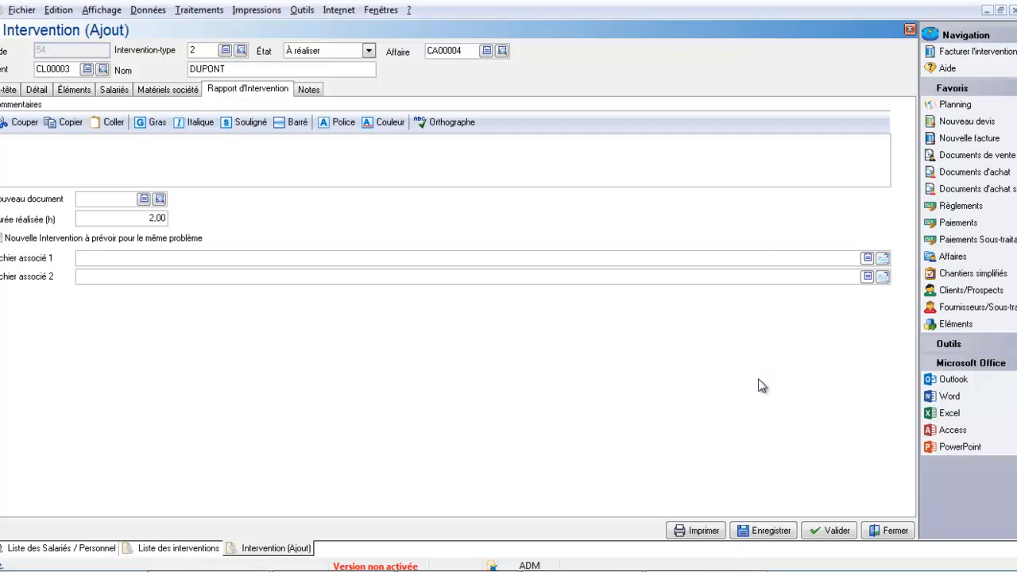
pyautogui.click(769, 530)
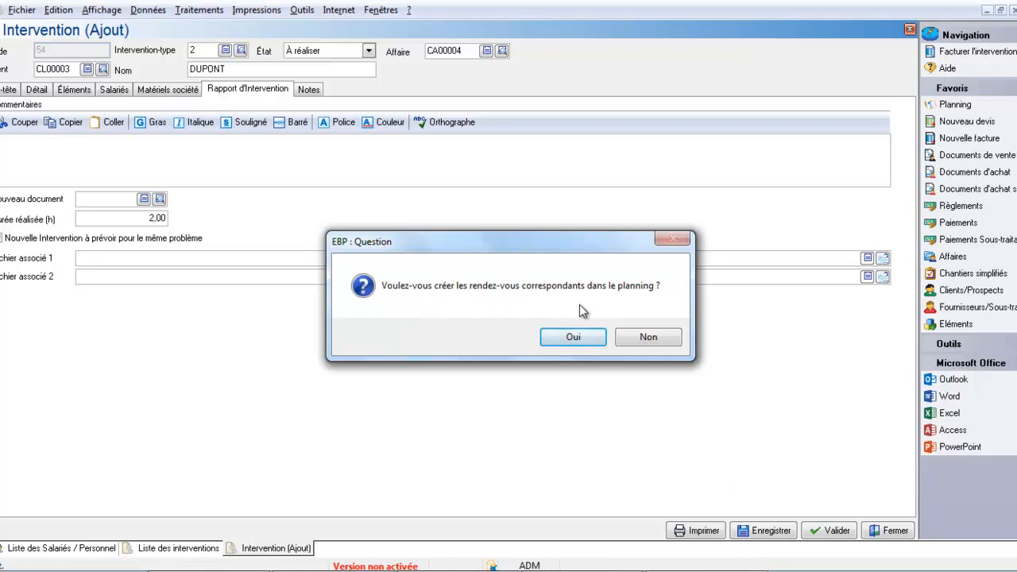
pyautogui.click(579, 337)
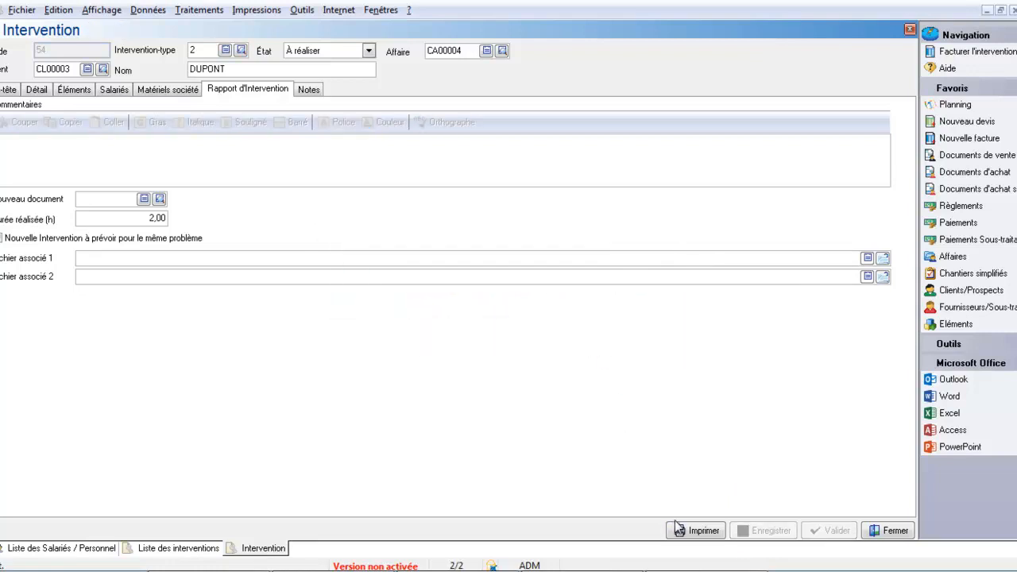
# Step: Check the print settings for the intervention slip, then close them and return to the list of interventions
pyautogui.click(702, 532)
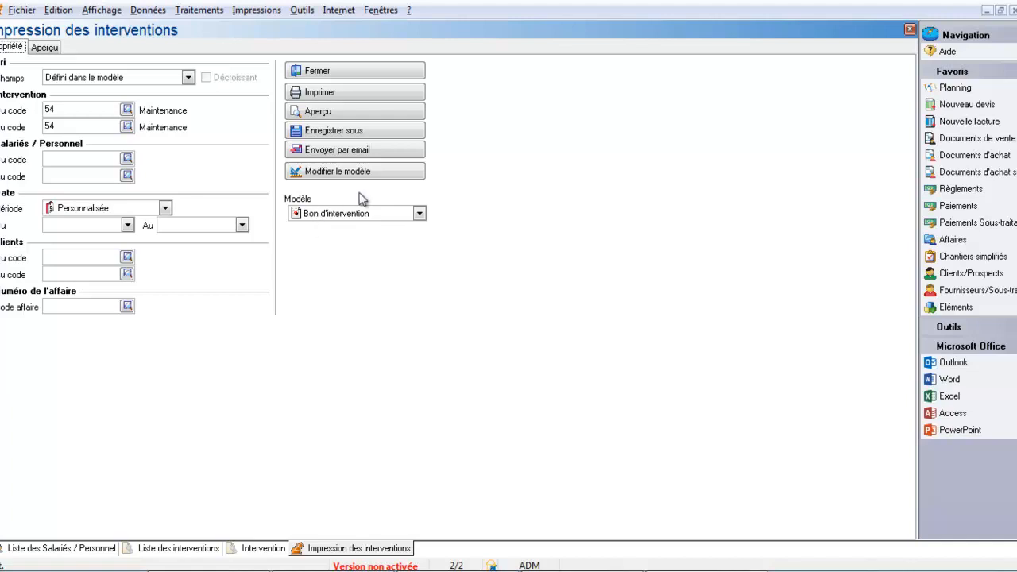
pyautogui.click(322, 71)
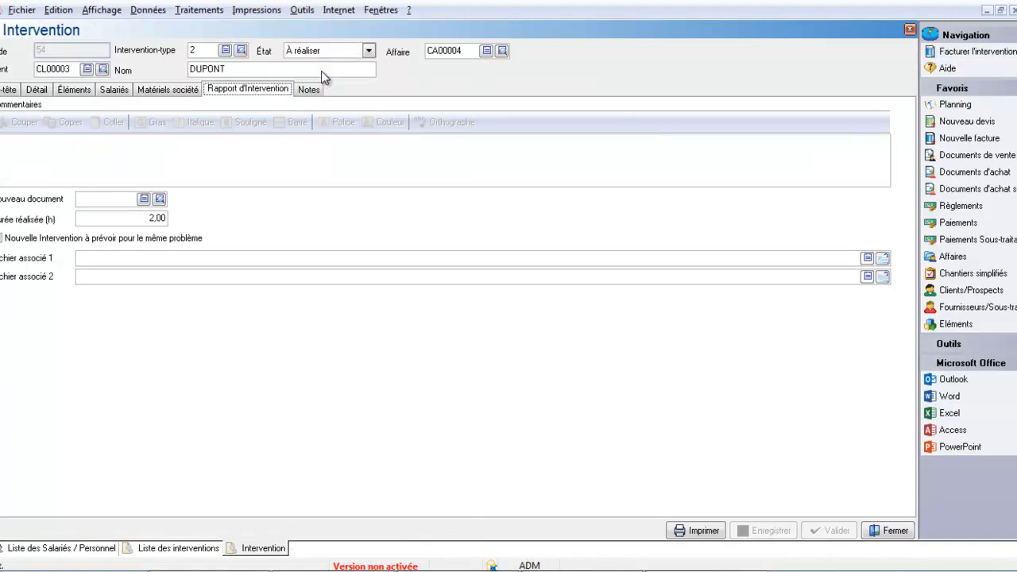
pyautogui.click(890, 531)
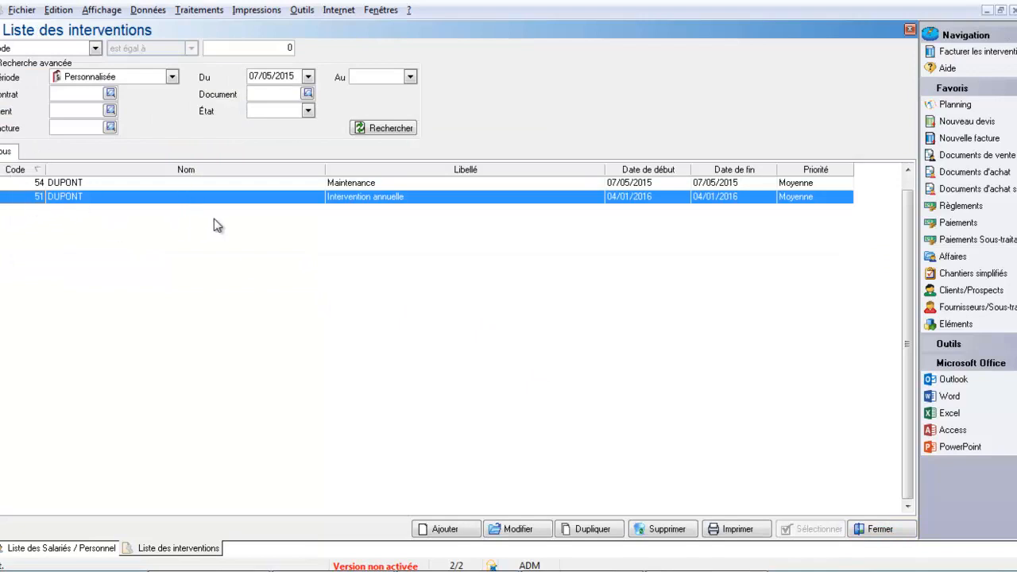
# Step: View the Maintenance/S.A.V. list of actions, including the ones marked for recall, and close the list
pyautogui.click(181, 184)
pyautogui.click(199, 10)
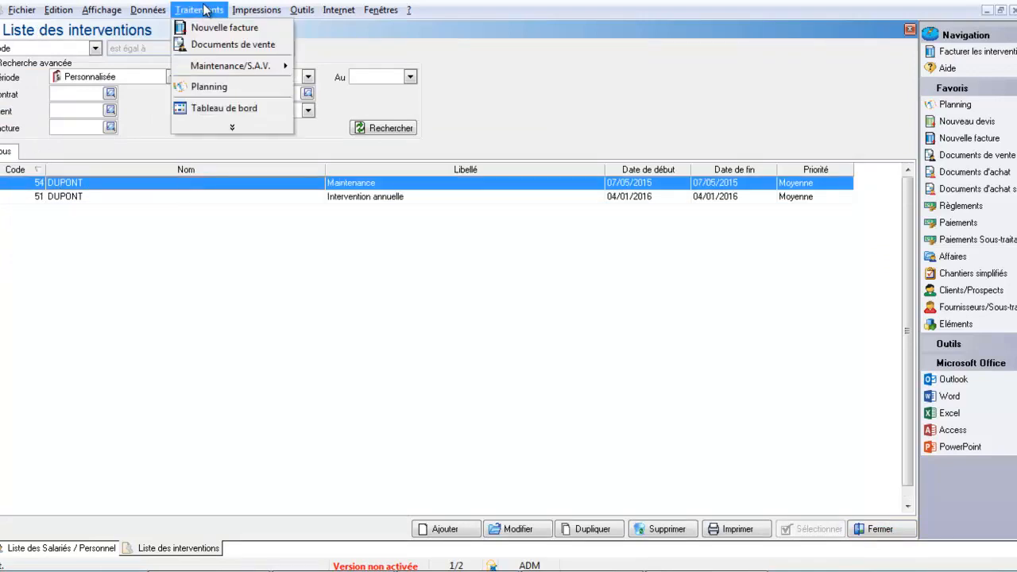
pyautogui.moveTo(205, 71)
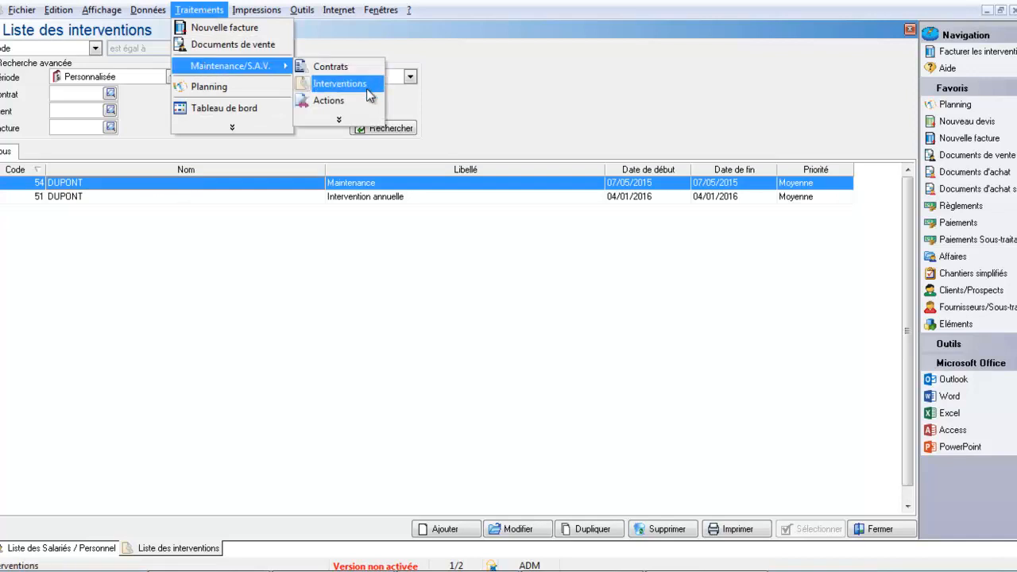
pyautogui.click(348, 109)
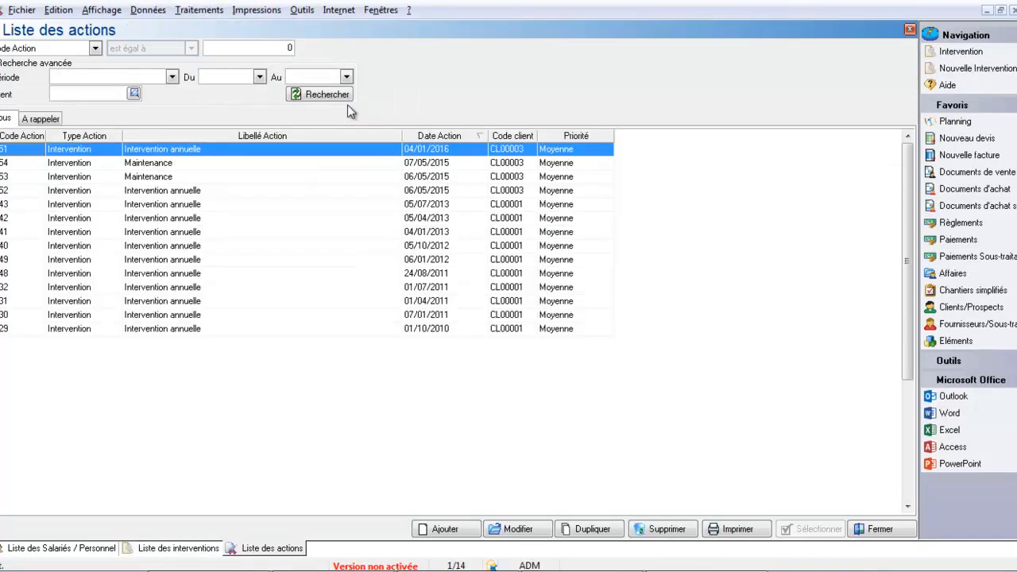
pyautogui.click(40, 119)
pyautogui.click(4, 119)
pyautogui.click(873, 531)
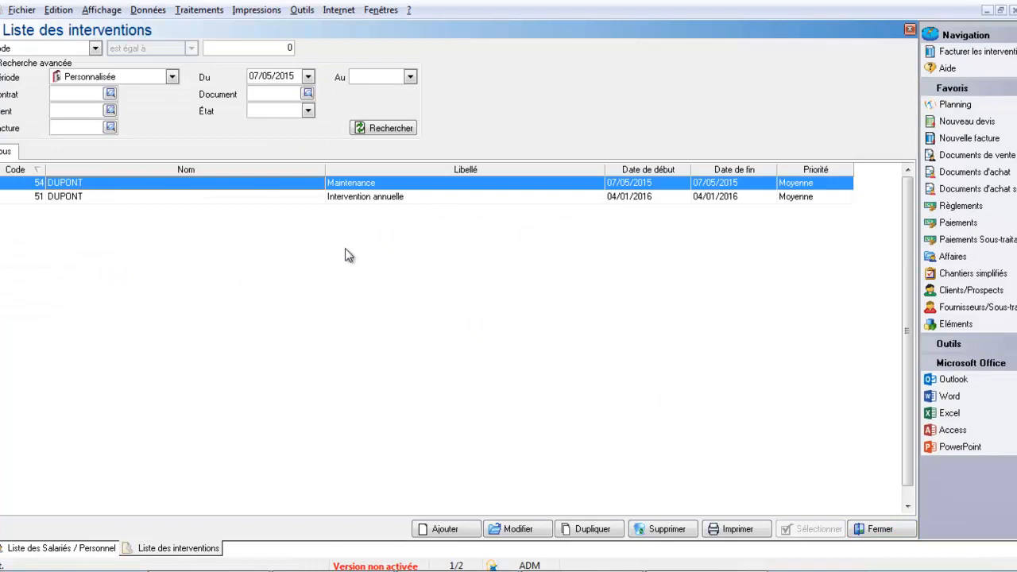
# Step: Reopen the Maintenance intervention dated 07/05/2015 and set its state to Réalisée
pyautogui.doubleClick(230, 195)
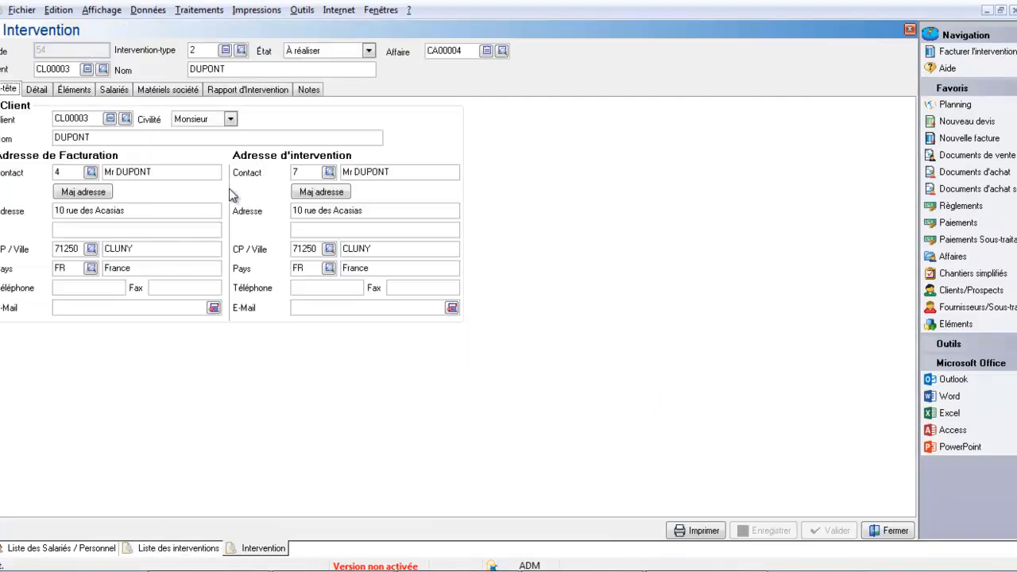
pyautogui.click(370, 50)
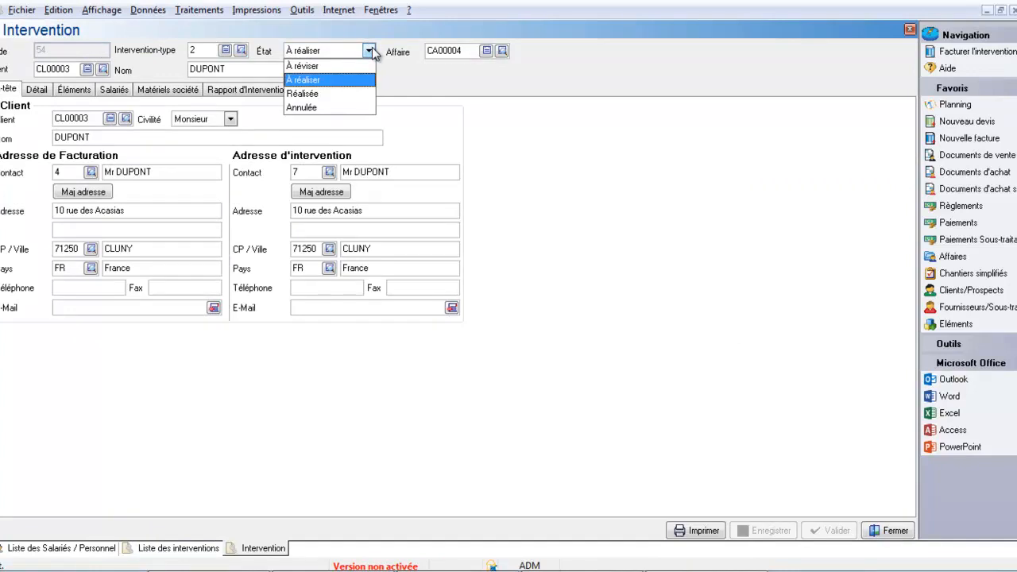
pyautogui.click(334, 94)
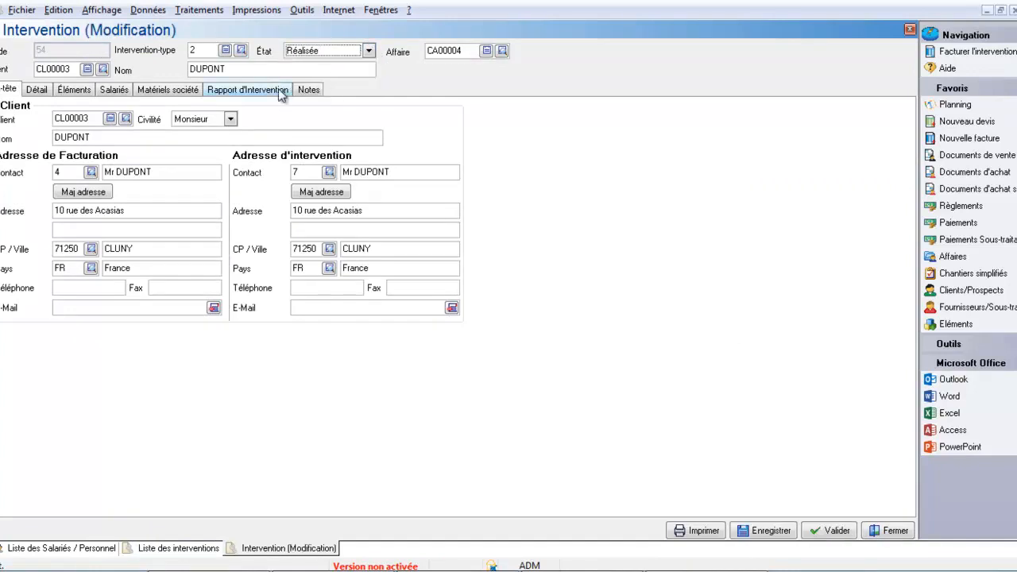
# Step: Enter "Révision clim" as the intervention report comment, save the intervention and update the corresponding planning appointments
pyautogui.click(216, 95)
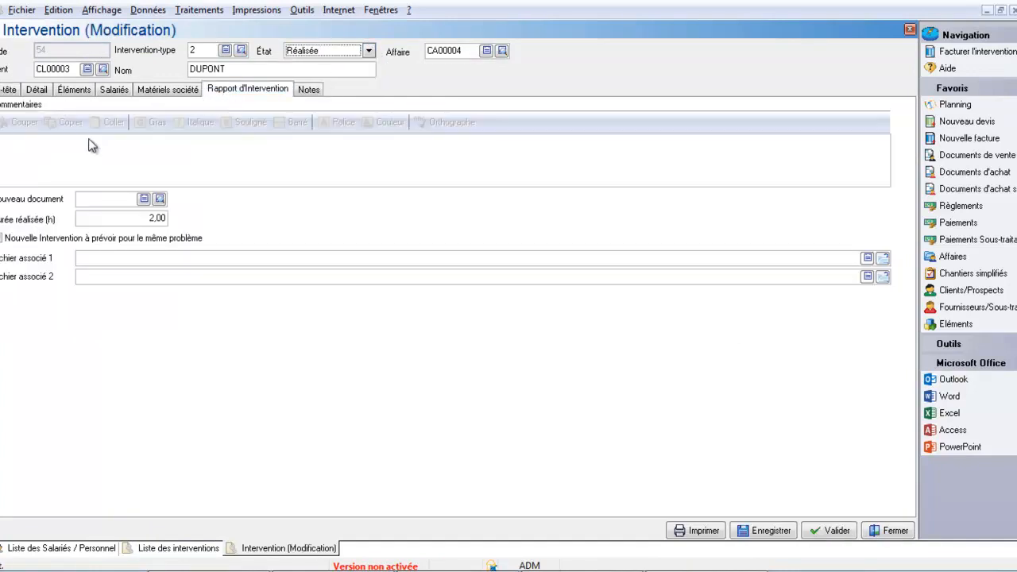
pyautogui.click(78, 159)
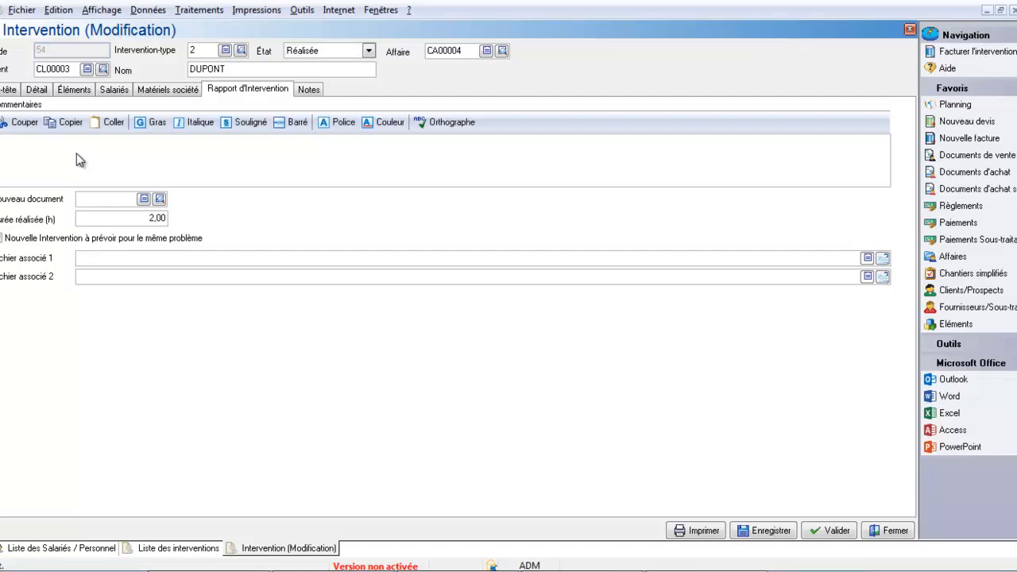
pyautogui.write('Réa')
pyautogui.press('BackSpace')
pyautogui.write('vision clim')
pyautogui.click(760, 531)
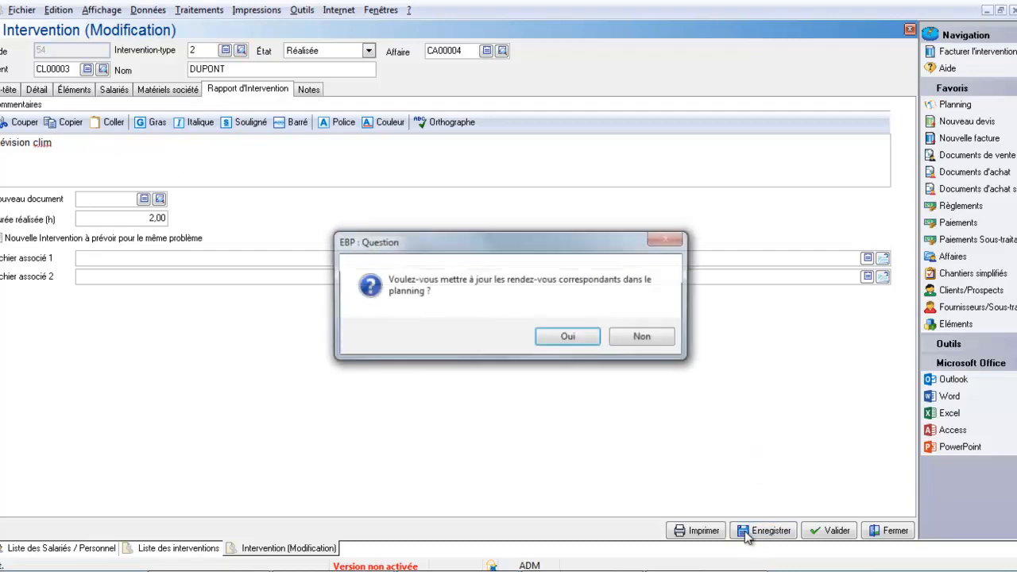
pyautogui.click(584, 340)
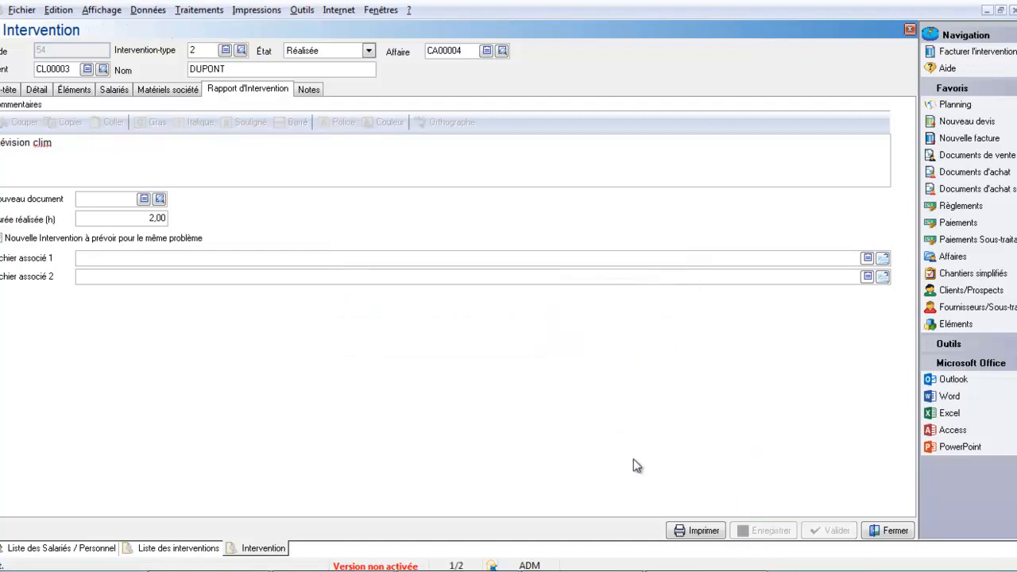
# Step: View the print models available for the completed intervention
pyautogui.click(683, 530)
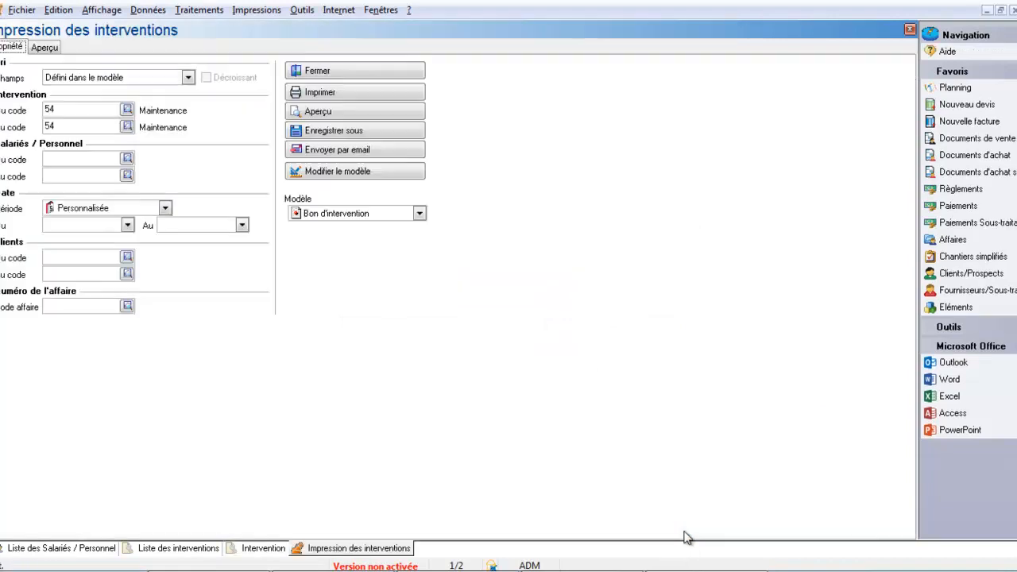
pyautogui.click(419, 213)
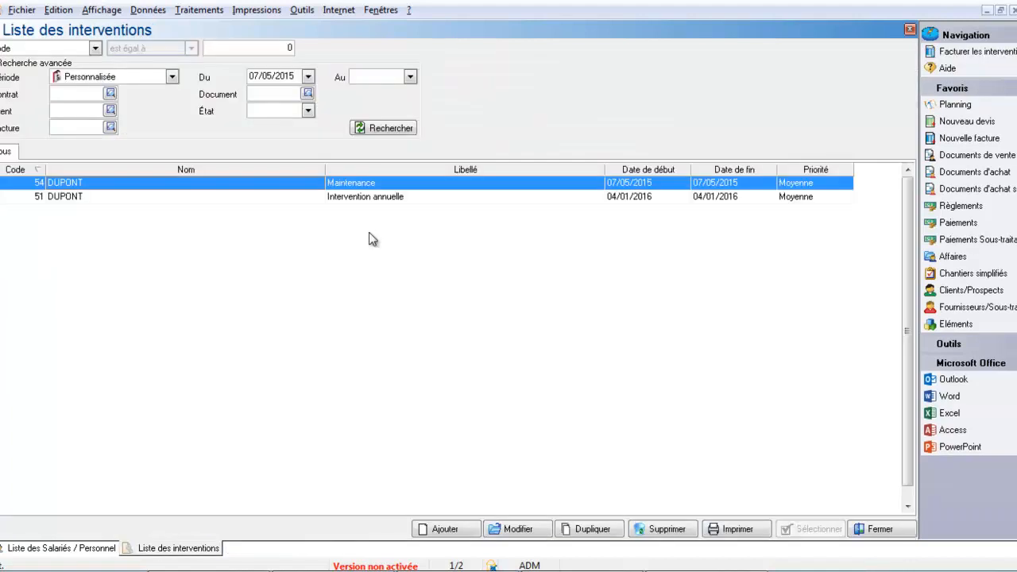
# Step: Check the 07/05/2015 appointments of the assigned employee and the Camionette in the planning, and close it
pyautogui.click(195, 10)
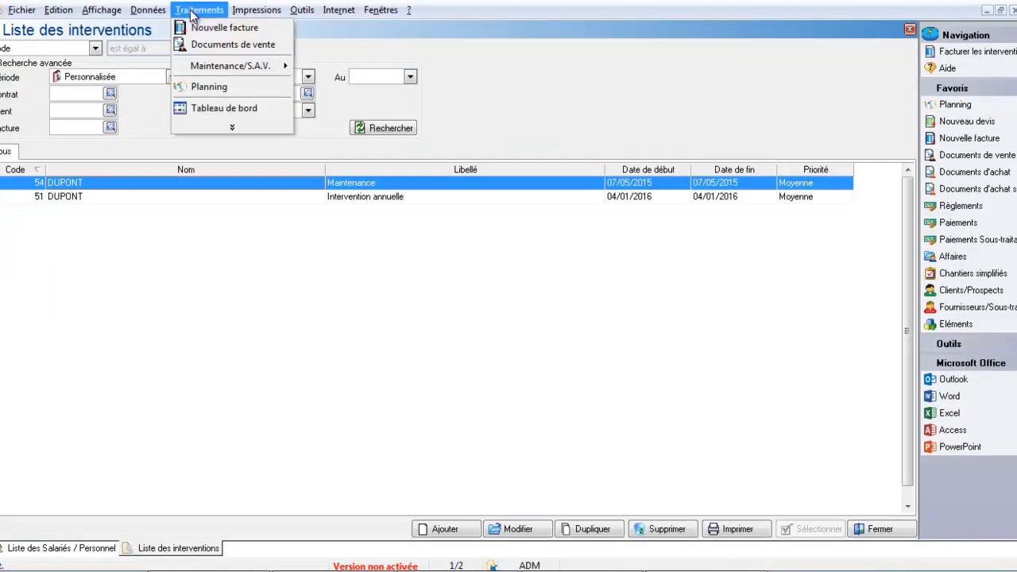
pyautogui.click(208, 86)
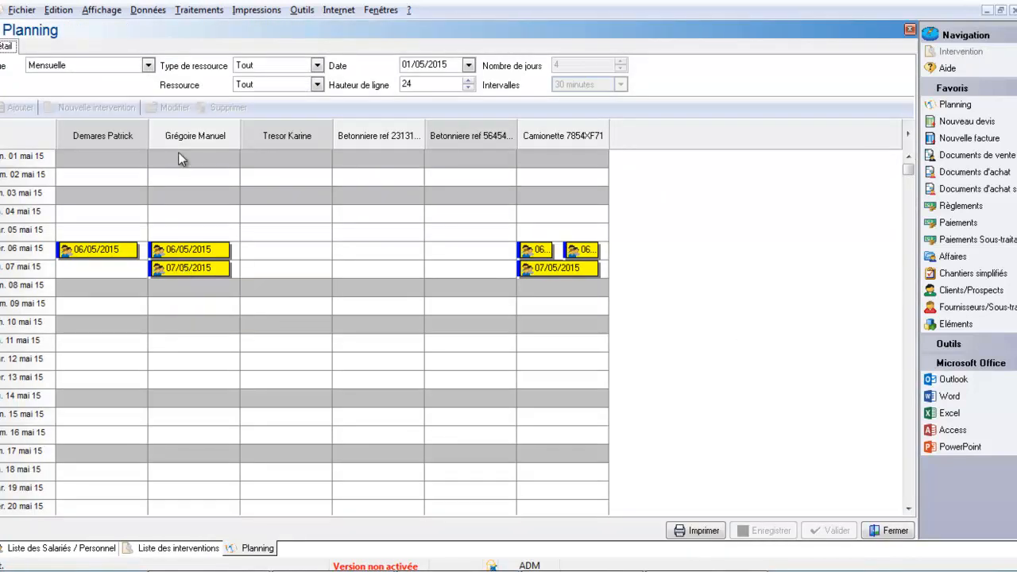
pyautogui.moveTo(177, 271)
pyautogui.moveTo(537, 271)
pyautogui.click(896, 536)
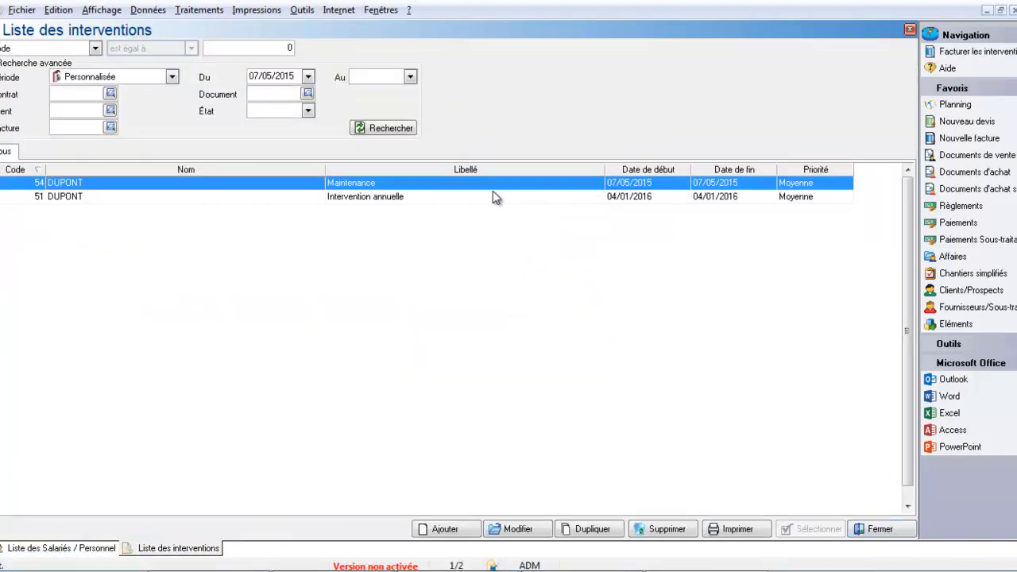
# Step: Invoice the interventions dated 07/05/2015 by selection criteria, with the option to mark them Réalisée, and open the created invoice
pyautogui.click(962, 55)
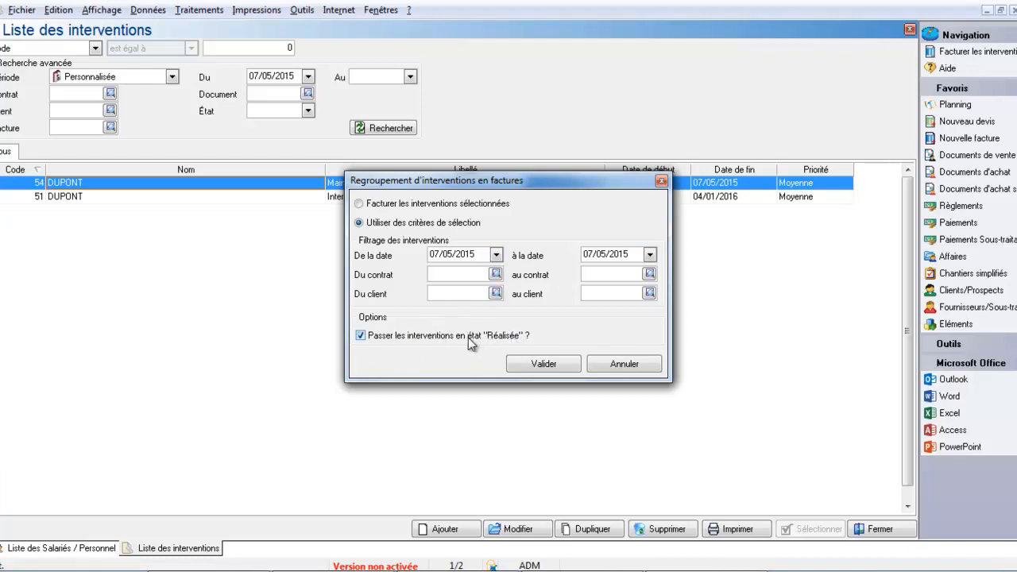
pyautogui.click(542, 364)
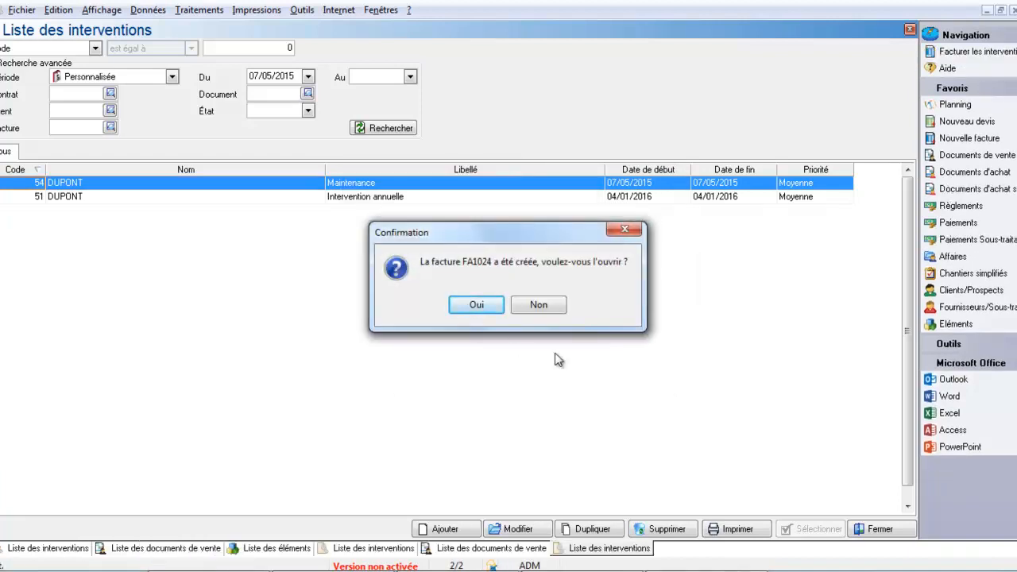
pyautogui.click(481, 305)
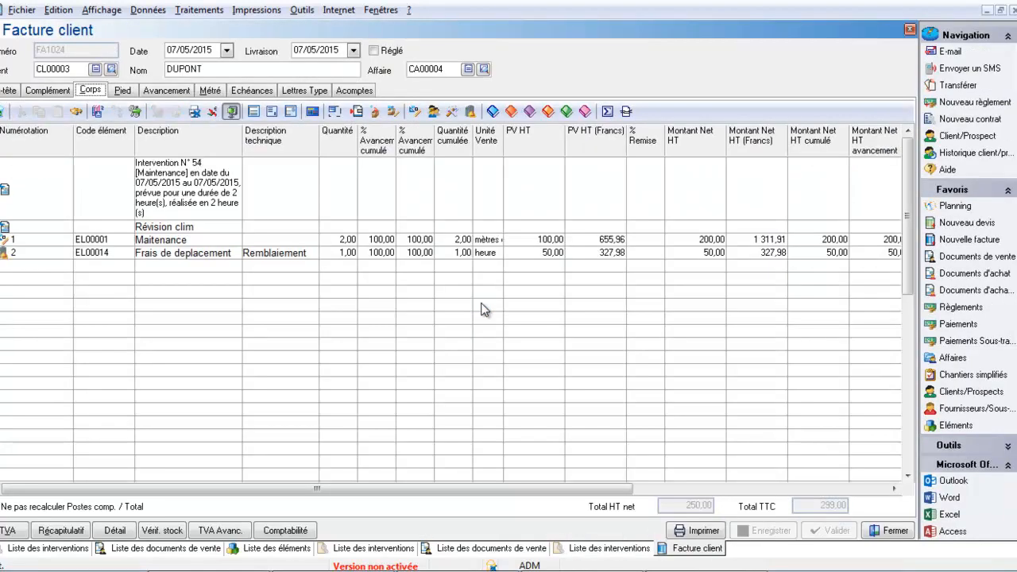
# Step: Switch the invoice body to the simple view (Vue simple), review its lines and close the invoice
pyautogui.rightClick(401, 300)
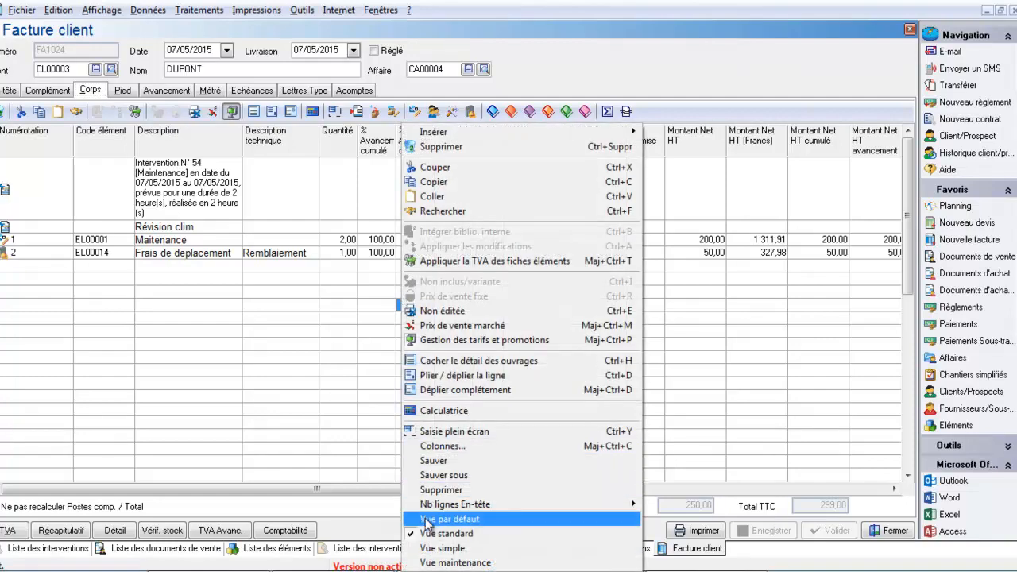
pyautogui.click(441, 548)
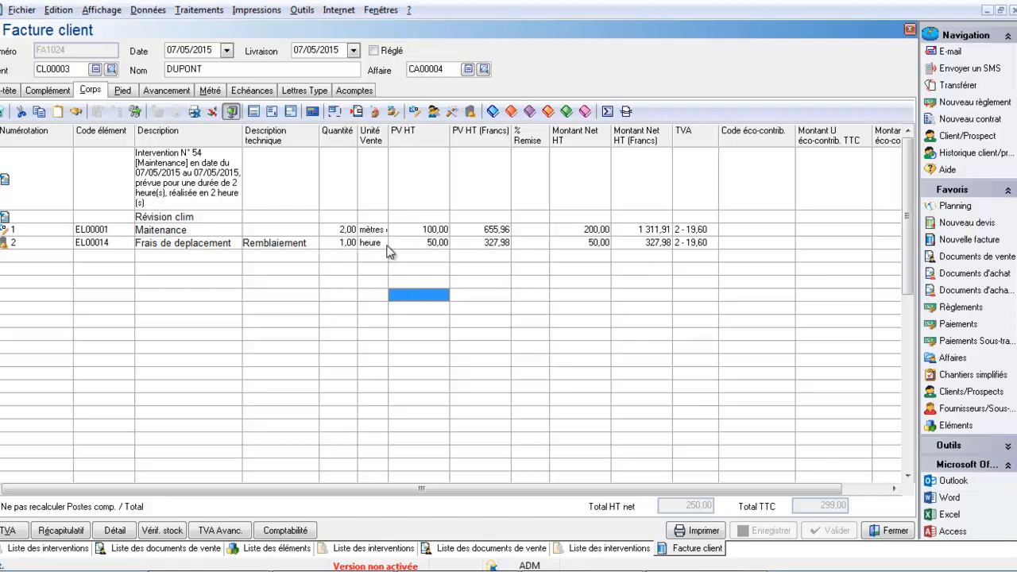
pyautogui.click(895, 531)
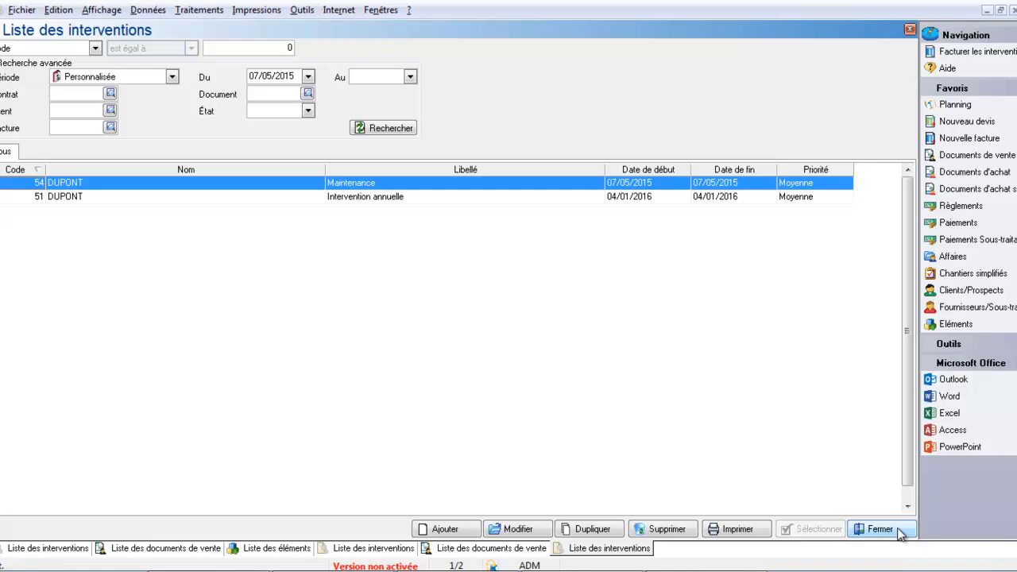
# Step: Review the Maintenance / SAV settings and the planning appointment types in the program options
pyautogui.click(303, 12)
pyautogui.click(322, 70)
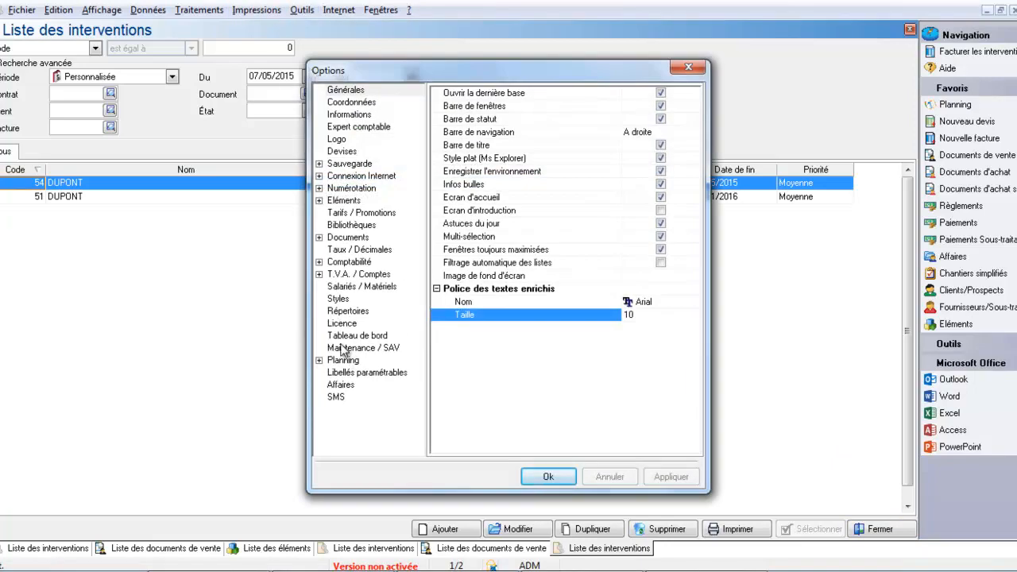
pyautogui.click(343, 349)
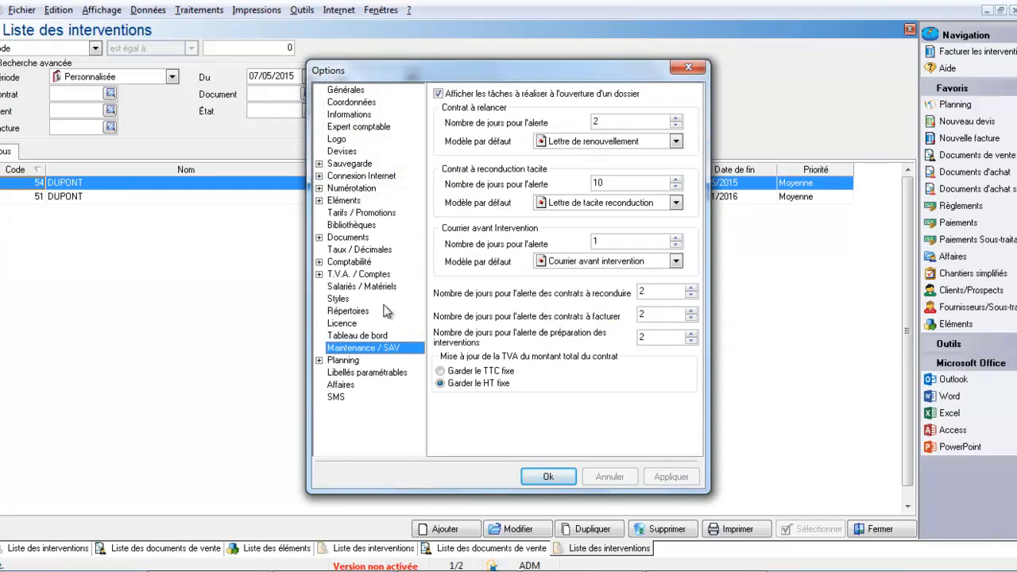
pyautogui.click(348, 361)
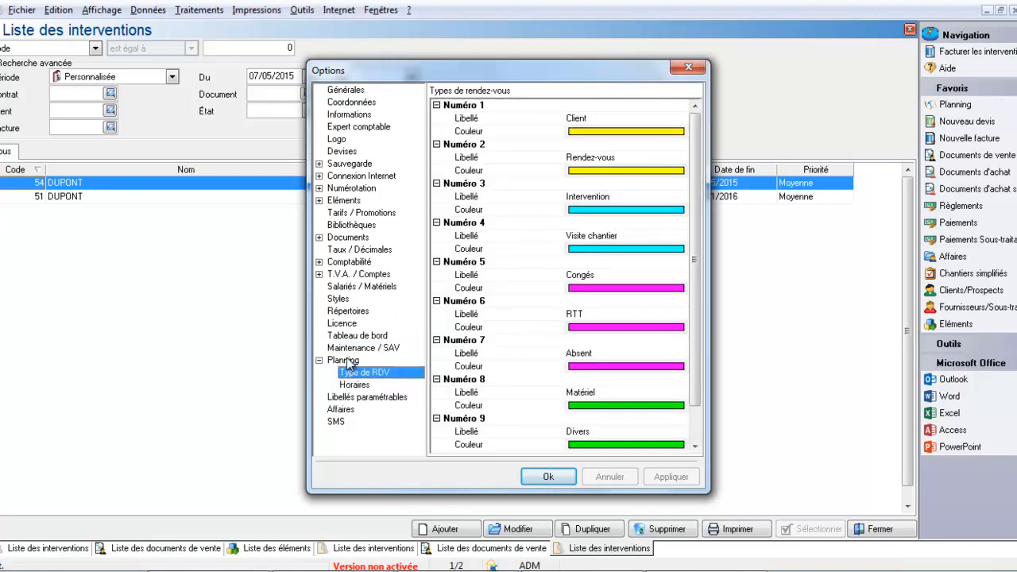
pyautogui.click(548, 478)
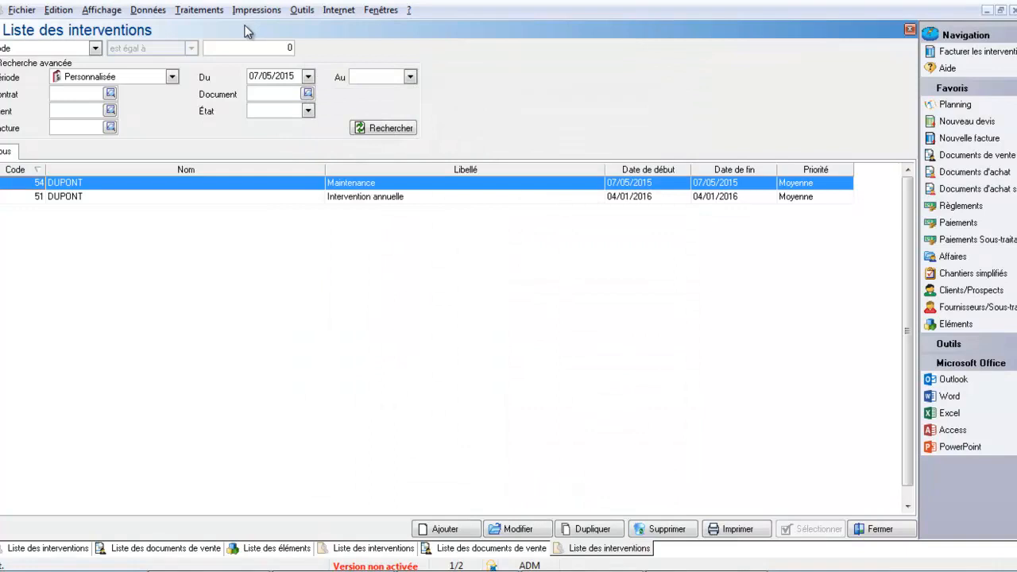
# Step: Open the list of intervention types from the Maintenance/S.A.V. data
pyautogui.click(153, 10)
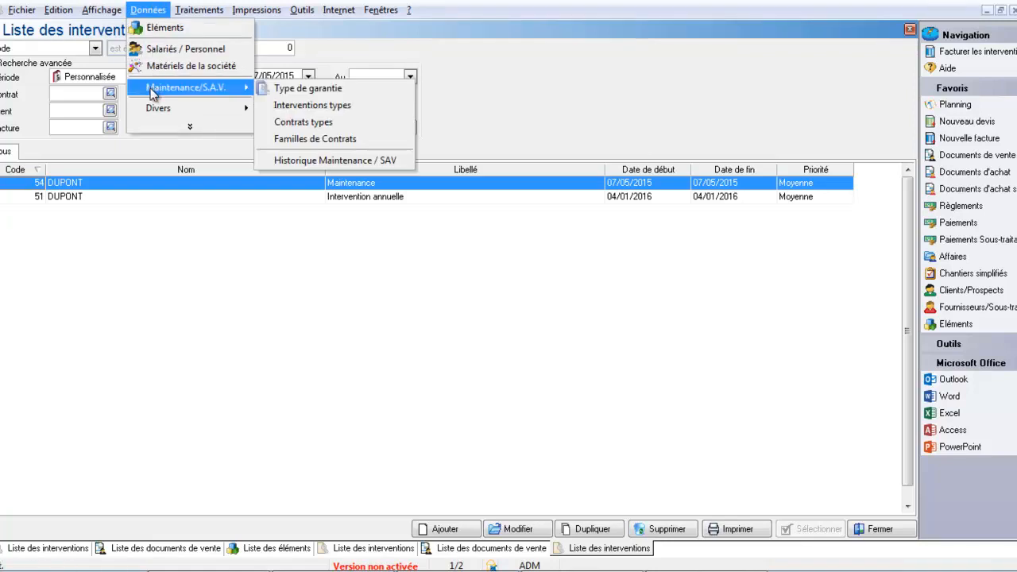
pyautogui.click(154, 128)
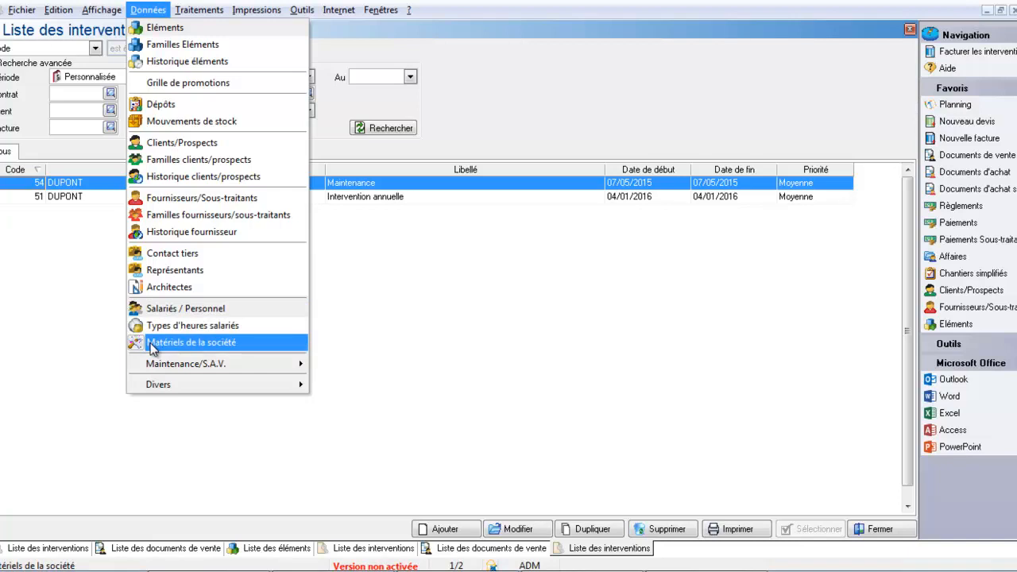
pyautogui.moveTo(184, 363)
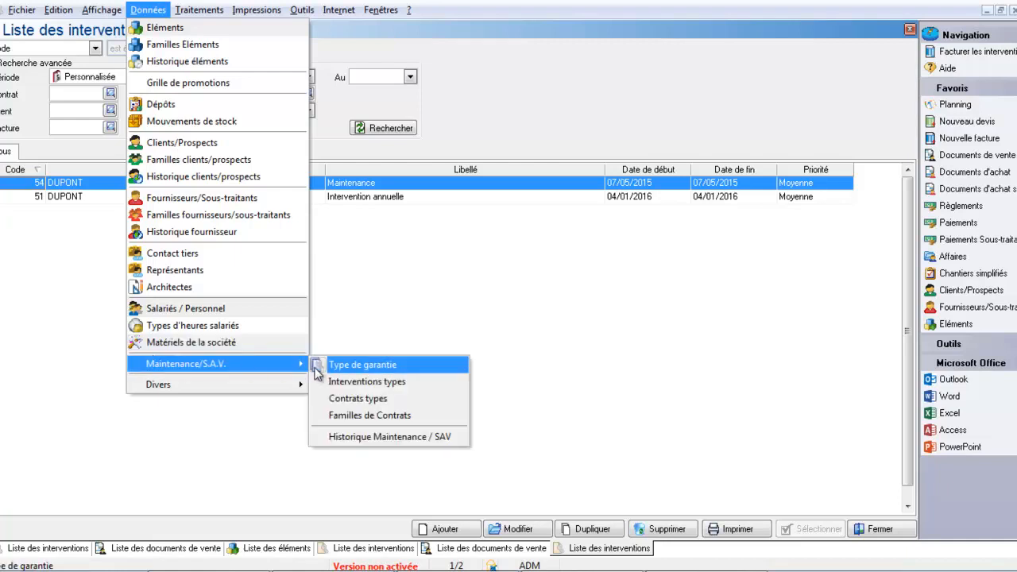
pyautogui.click(335, 382)
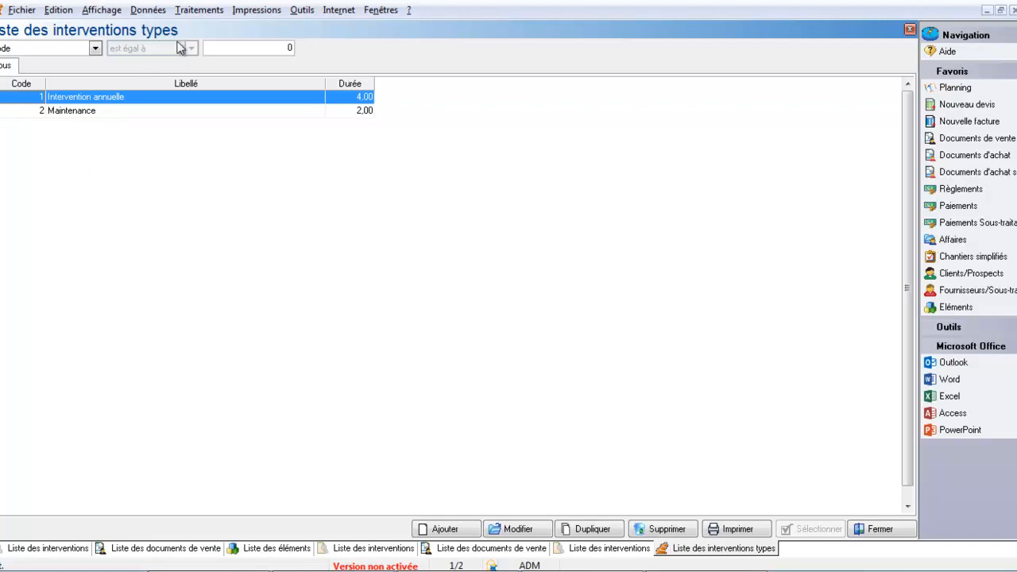
# Step: Reopen the Maintenance intervention dated 07/05/2015 and review its elements, employees, company equipment and intervention report
pyautogui.click(199, 10)
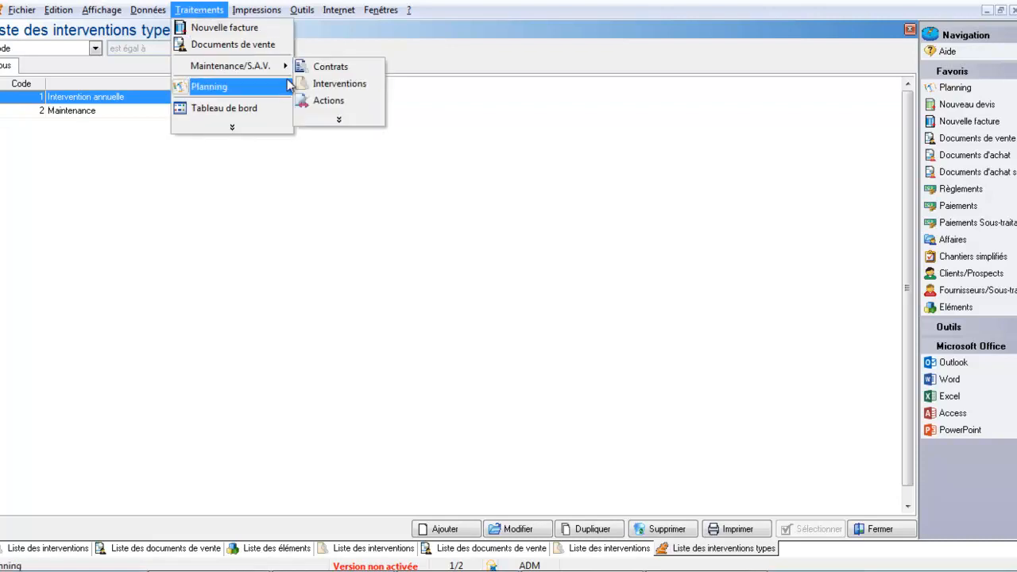
pyautogui.click(319, 90)
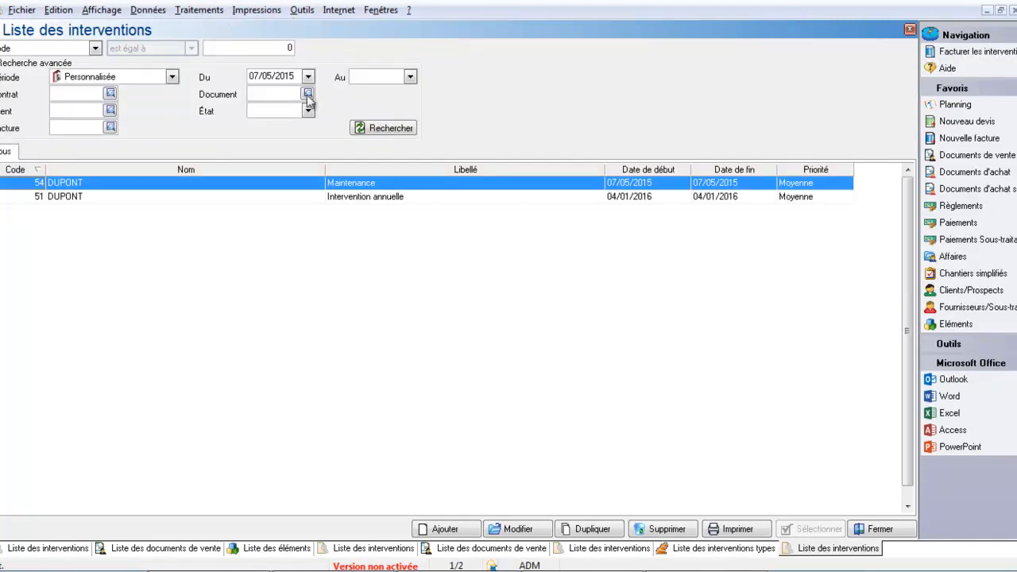
pyautogui.doubleClick(224, 186)
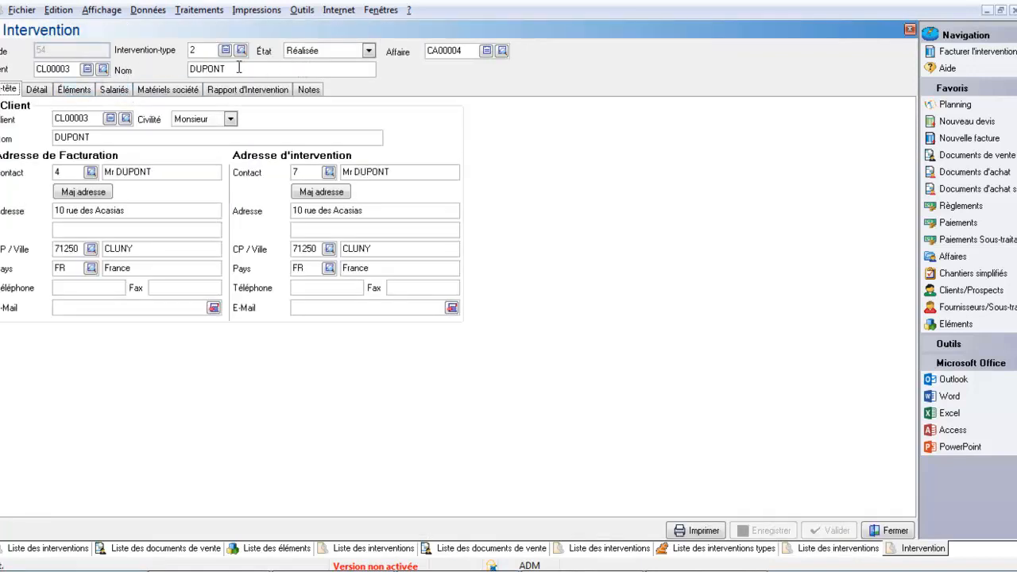
pyautogui.click(74, 90)
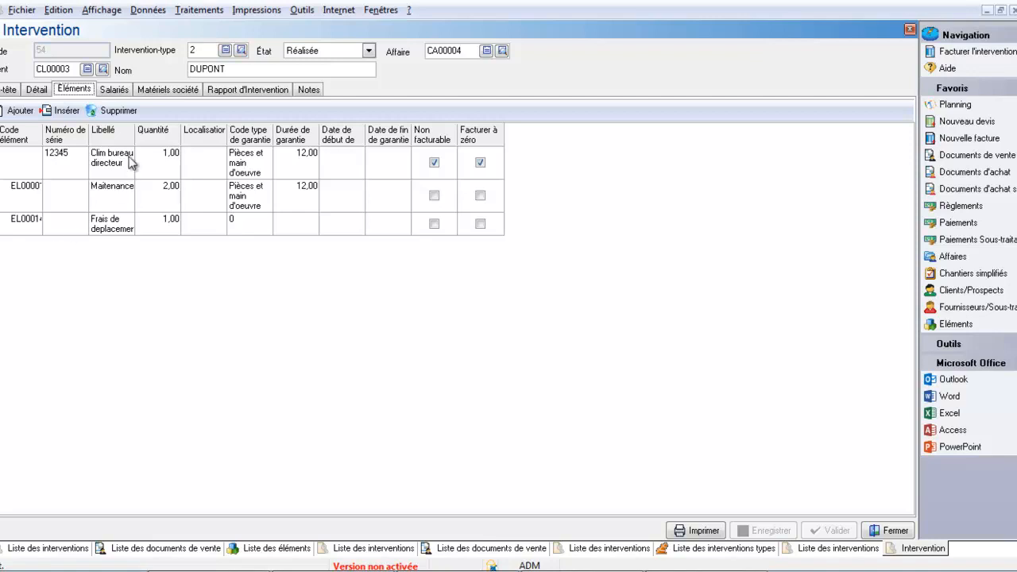
pyautogui.click(121, 93)
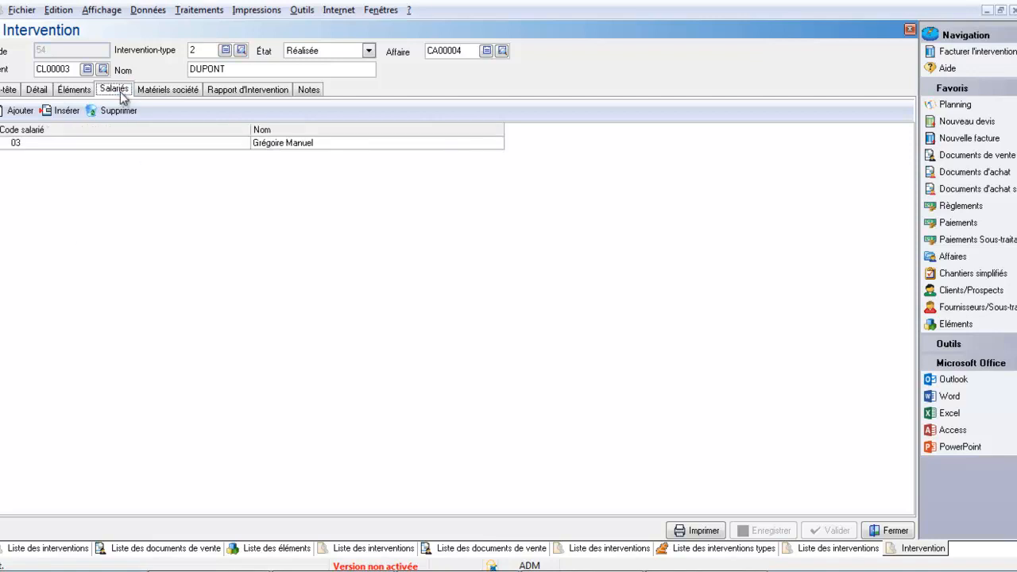
pyautogui.click(151, 97)
pyautogui.click(231, 97)
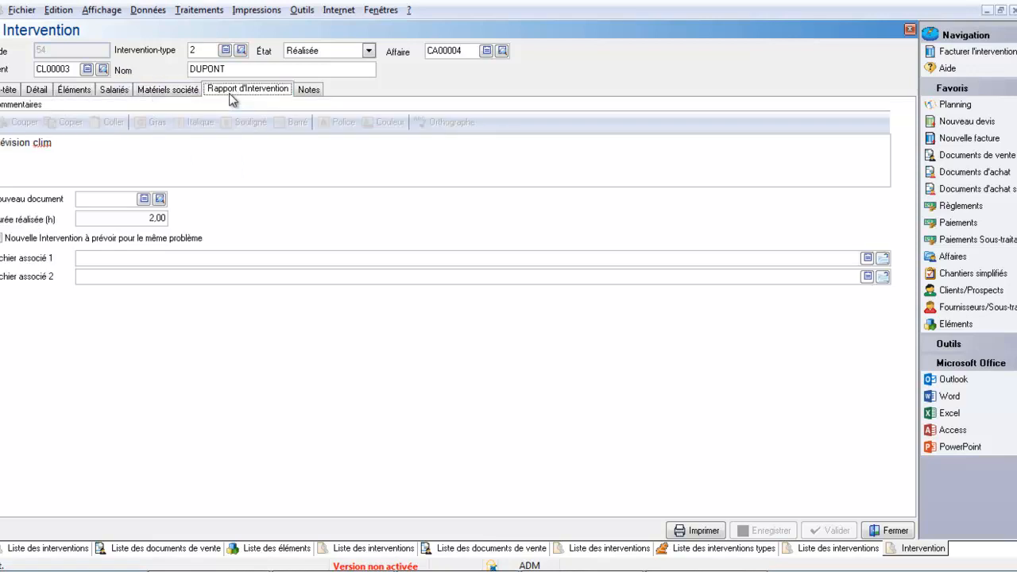